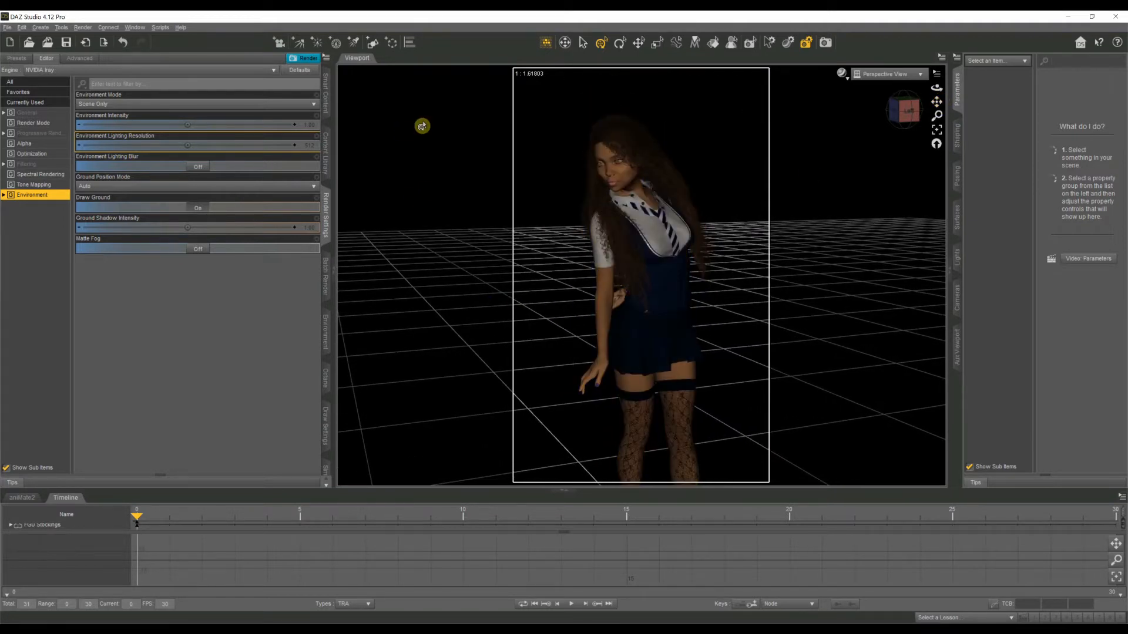
Create a new camera, entering headsh as its name, and view the scene through it
{"action": "left_click", "coordinate": [279, 43]}
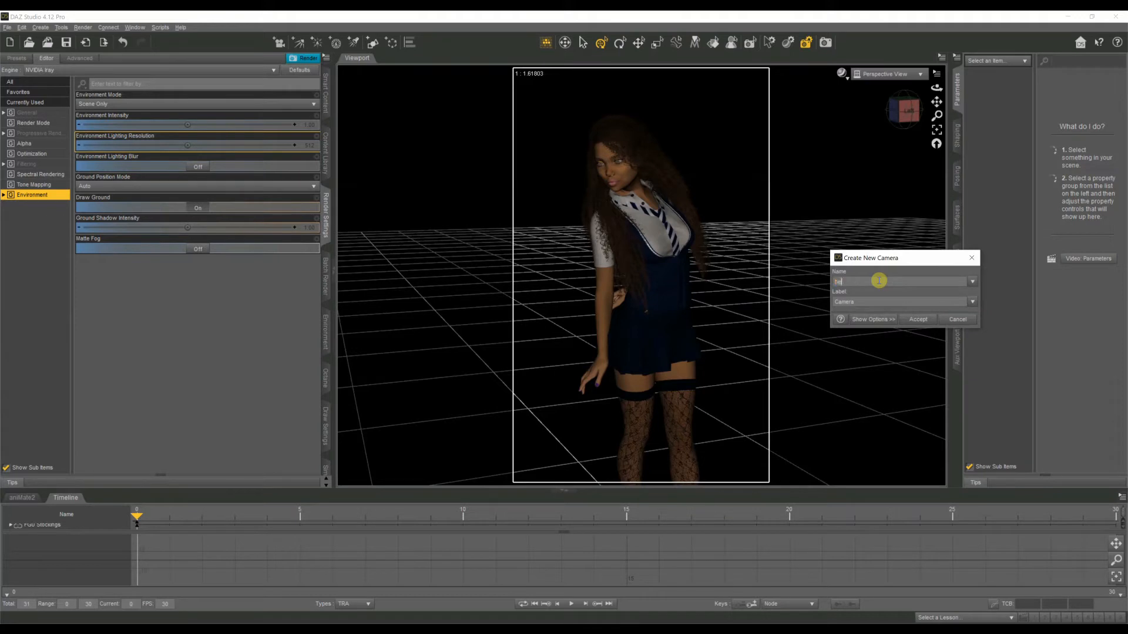
{"action": "type", "text": "headsh"}
{"action": "key", "text": "Return"}
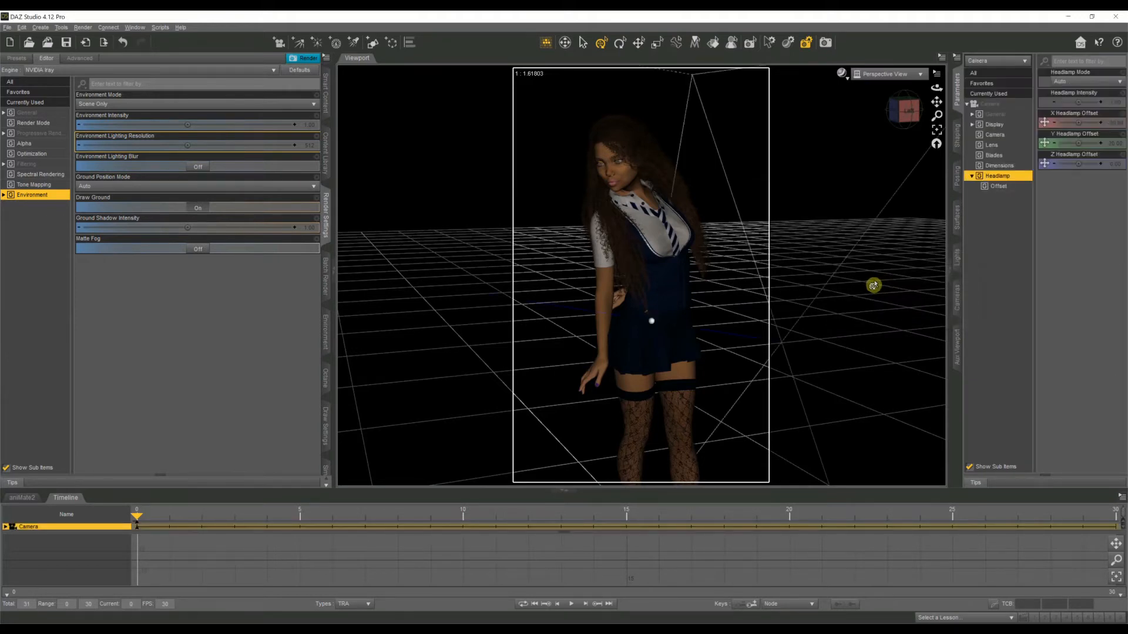
{"action": "left_click", "coordinate": [867, 82]}
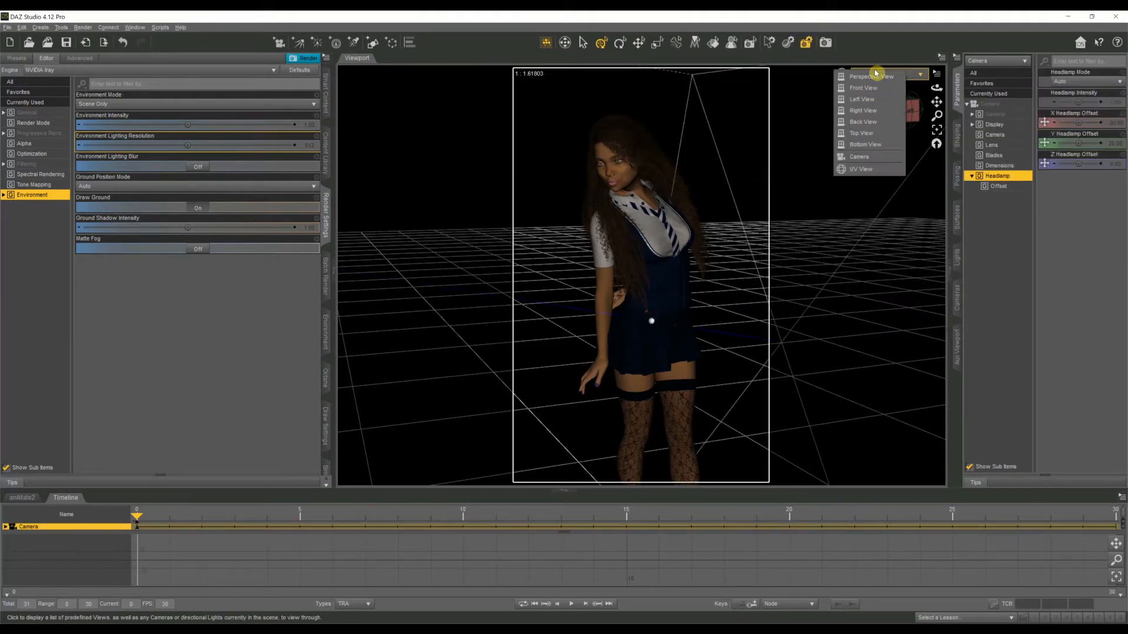
{"action": "left_click", "coordinate": [874, 23]}
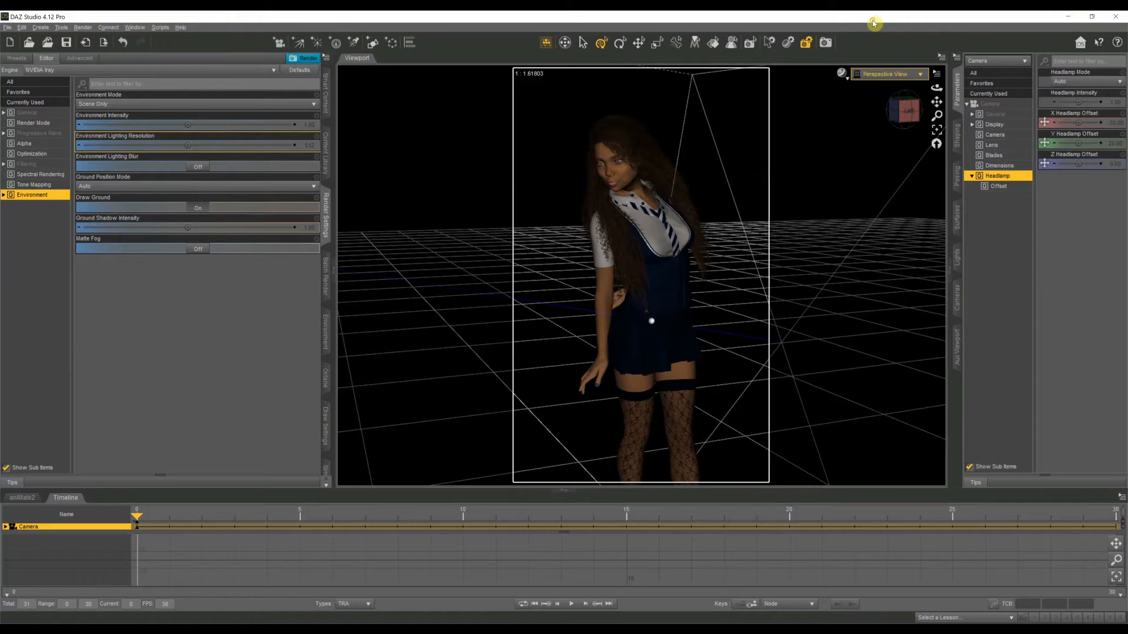
{"action": "left_click", "coordinate": [884, 74]}
{"action": "left_click", "coordinate": [859, 161]}
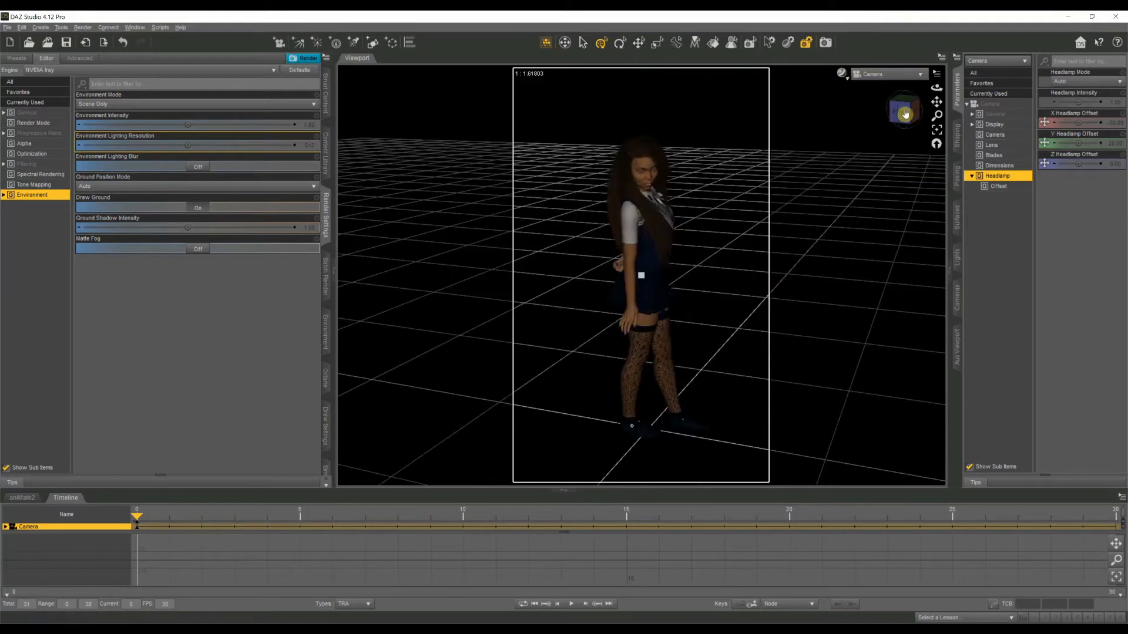
Orbit the camera around the standing figure and bring it closer for a three-quarter view
{"action": "left_click_drag", "start_coordinate": [897, 110], "coordinate": [900, 115]}
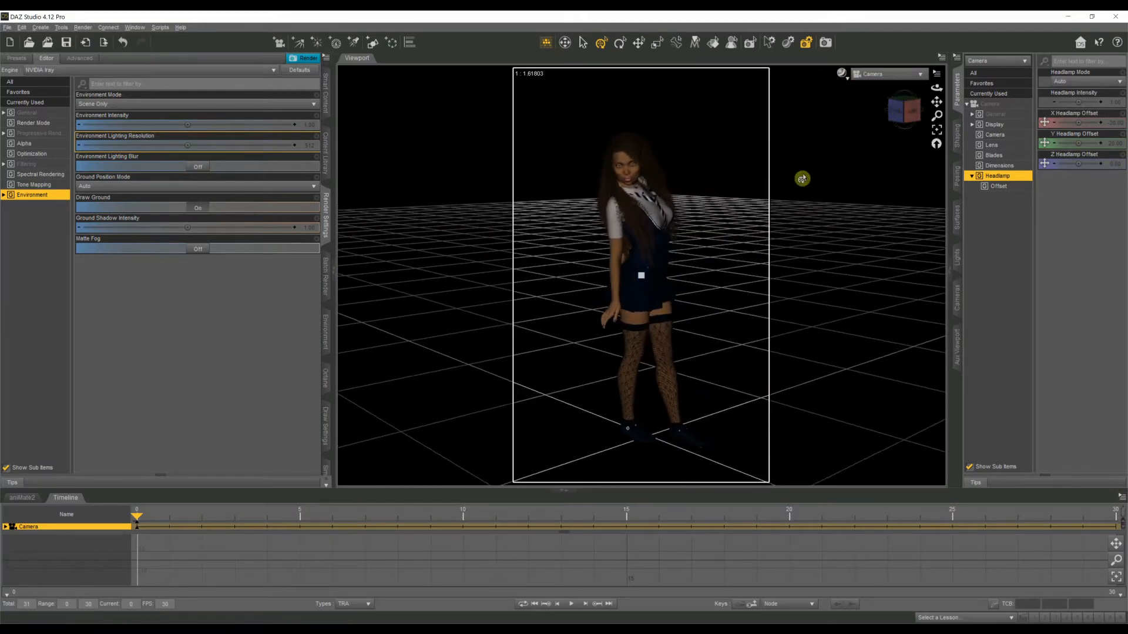
{"action": "scroll", "coordinate": [904, 143], "scroll_direction": "up", "scroll_amount": 3}
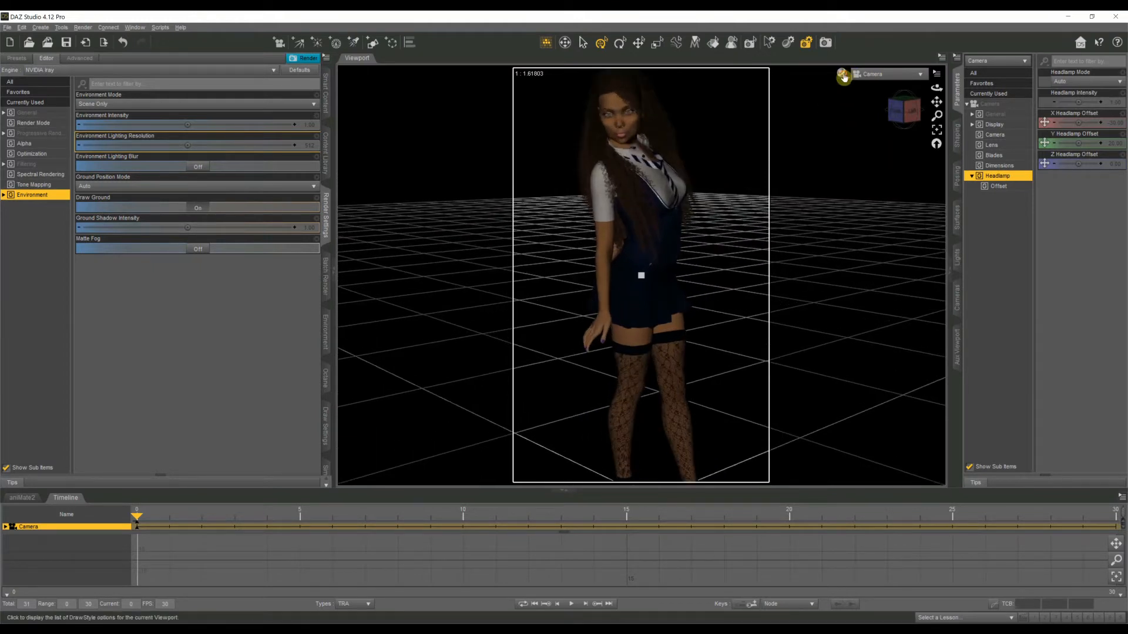
{"action": "left_click", "coordinate": [842, 73]}
{"action": "left_click", "coordinate": [837, 170]}
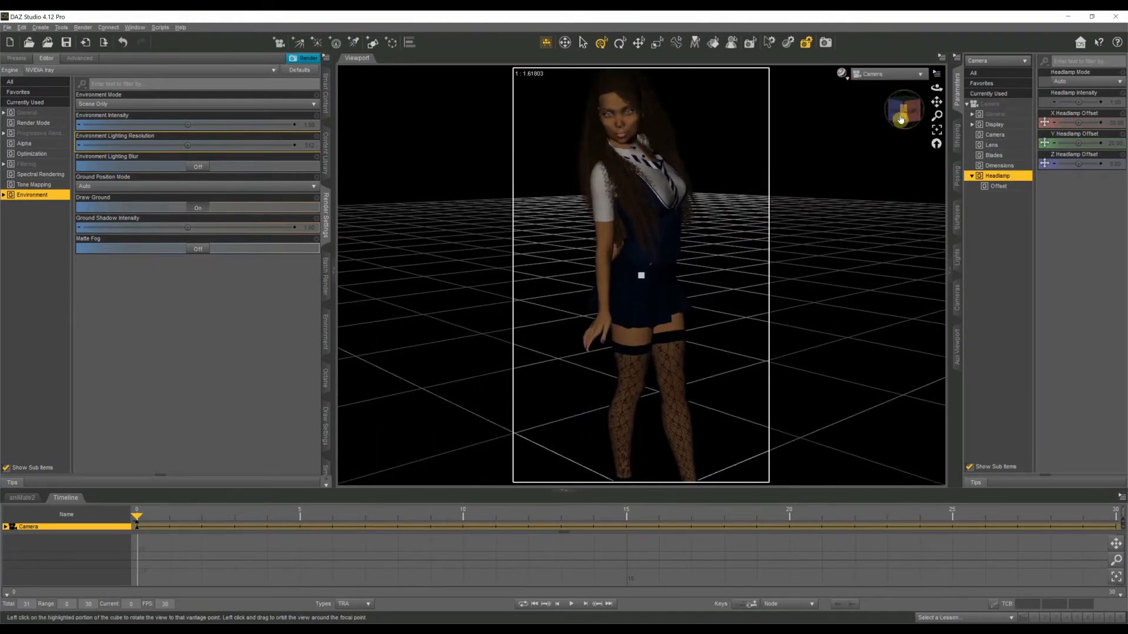
{"action": "left_click_drag", "start_coordinate": [897, 112], "coordinate": [939, 116]}
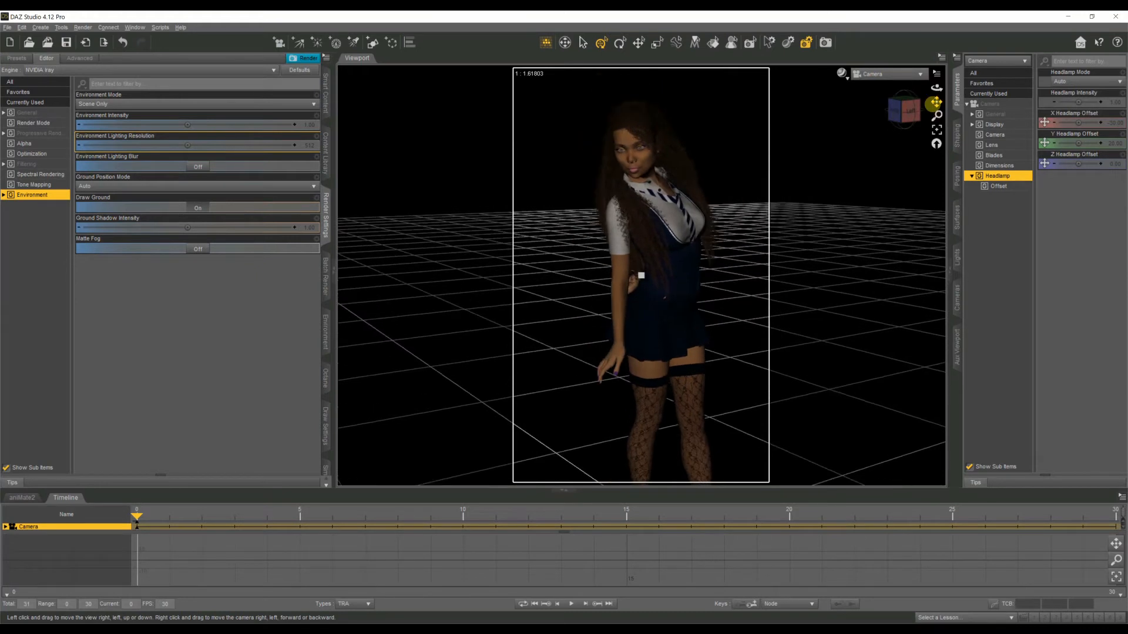
Set the camera's headlamp mode to Off
{"action": "left_click", "coordinate": [1062, 86]}
{"action": "left_click", "coordinate": [1063, 115]}
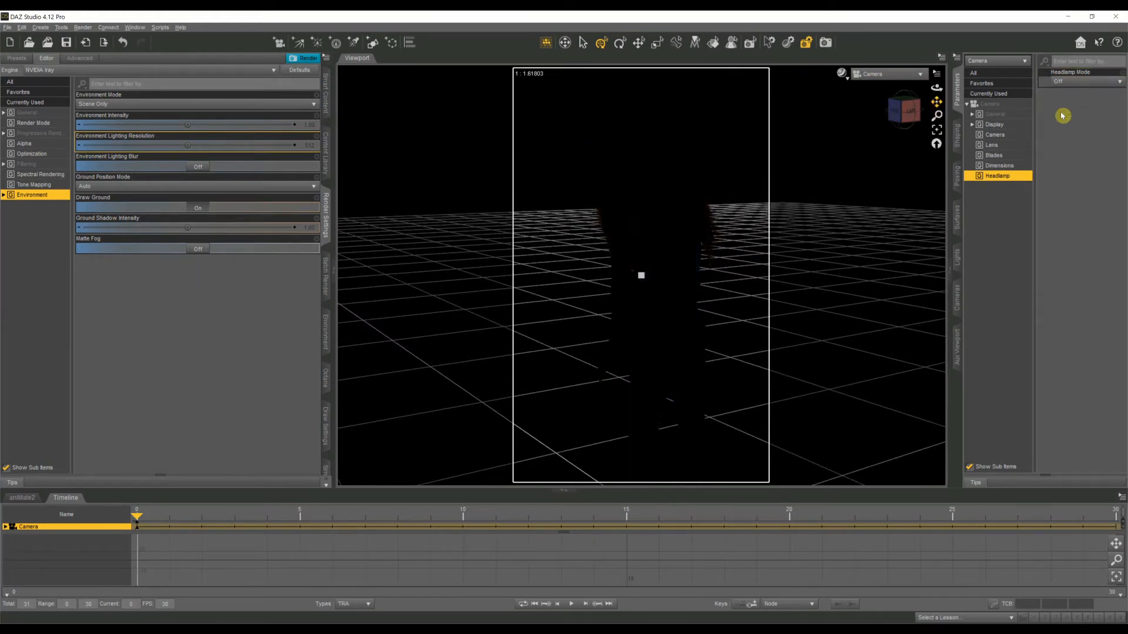
{"action": "left_click_drag", "start_coordinate": [903, 113], "coordinate": [903, 115]}
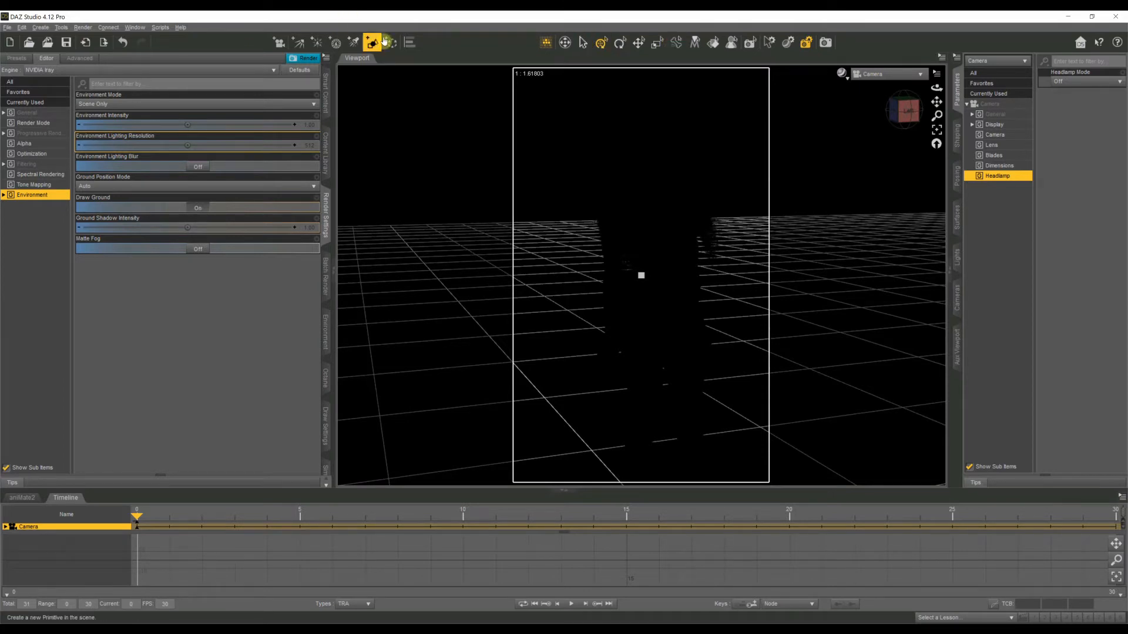
Create a new spotlight and, looking through it, aim it at the figure's head and upper body
{"action": "left_click", "coordinate": [353, 43]}
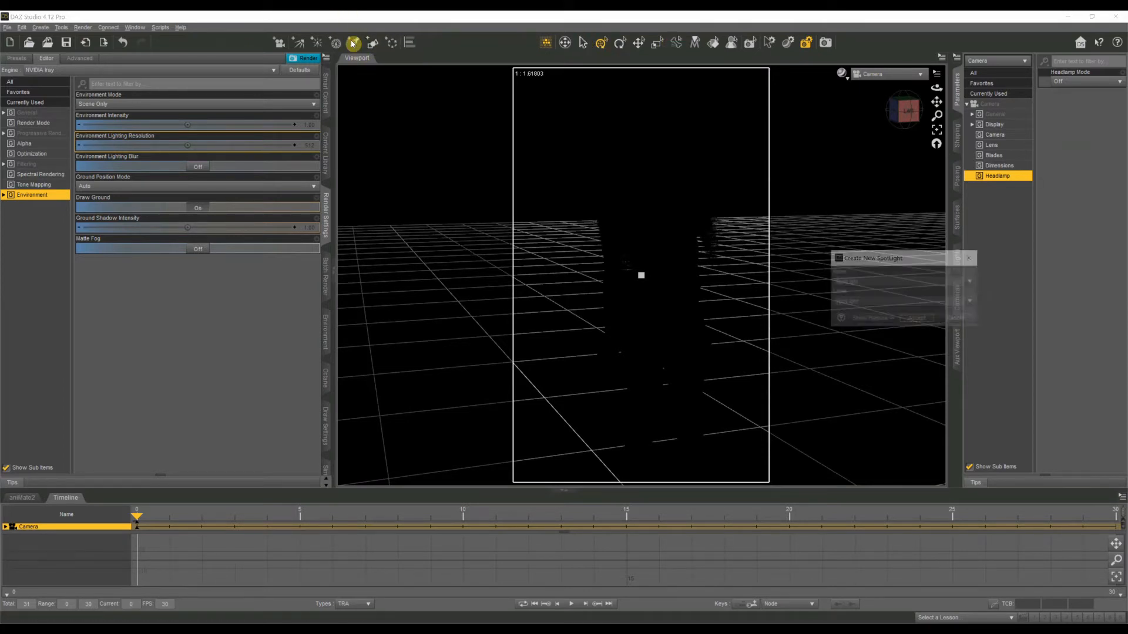
{"action": "left_click", "coordinate": [914, 319]}
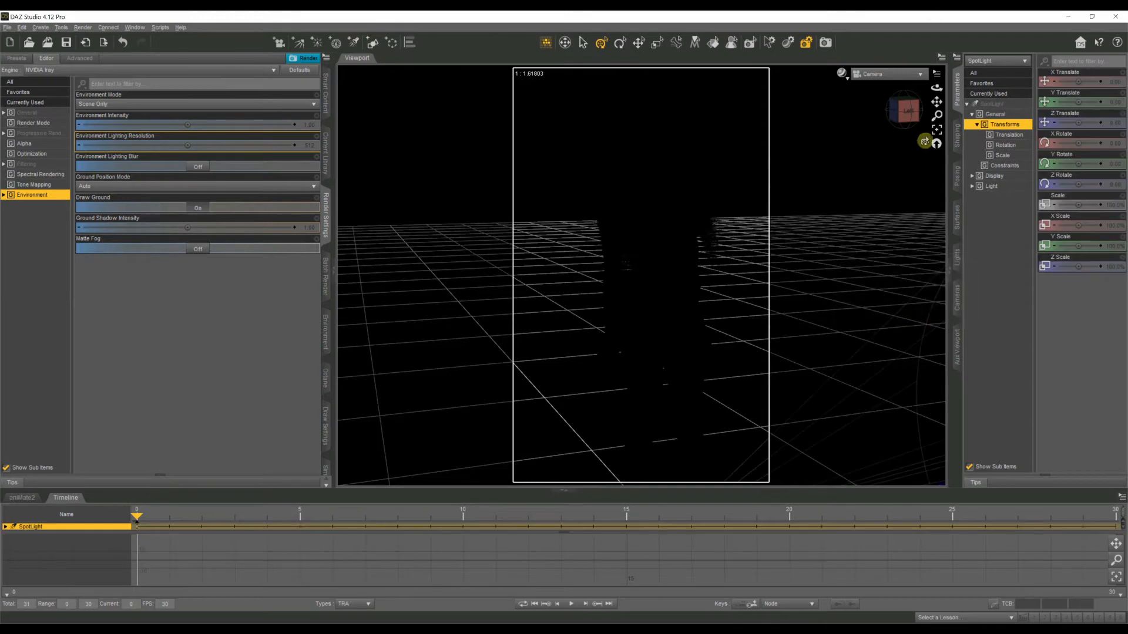
{"action": "left_click", "coordinate": [884, 76]}
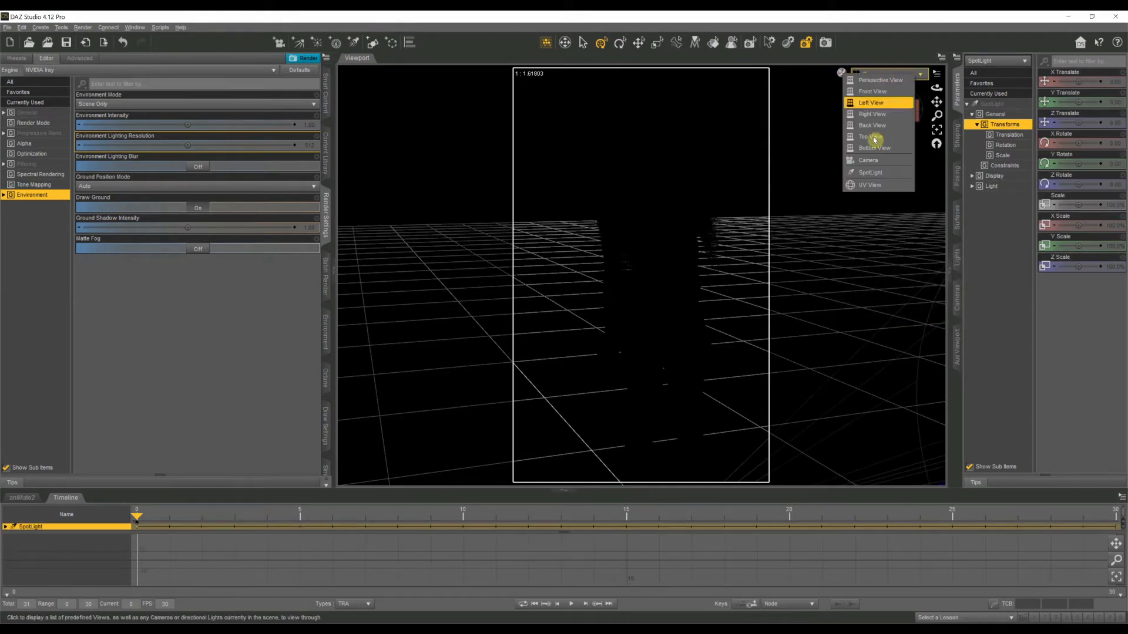
{"action": "left_click", "coordinate": [863, 174]}
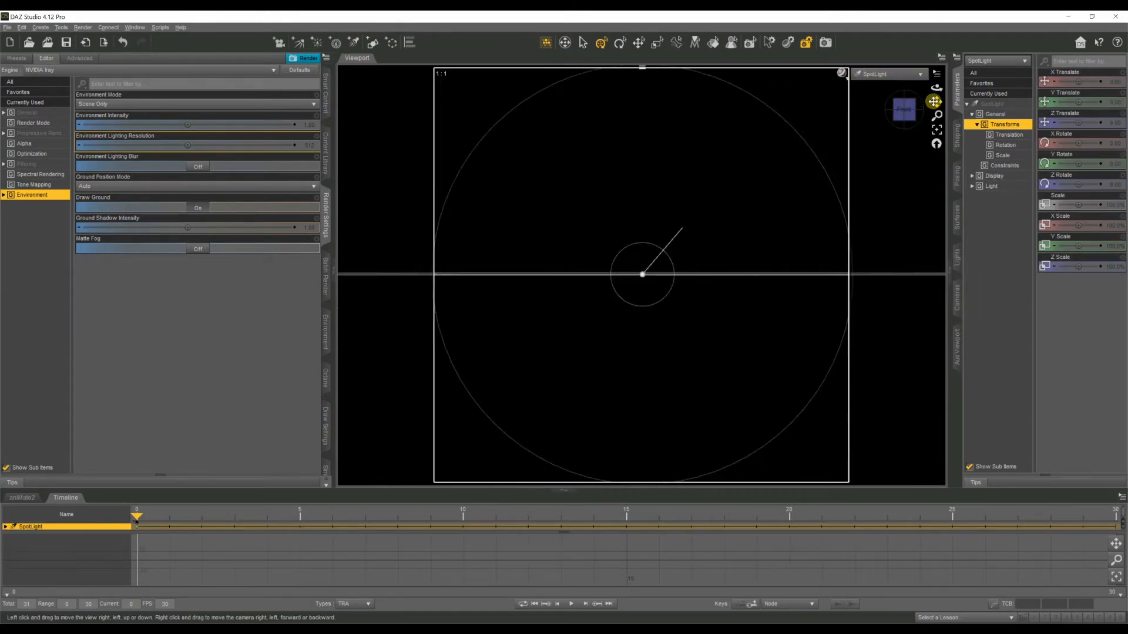
{"action": "left_click_drag", "start_coordinate": [935, 103], "coordinate": [908, 112]}
{"action": "scroll", "coordinate": [839, 238], "scroll_direction": "down", "scroll_amount": 6}
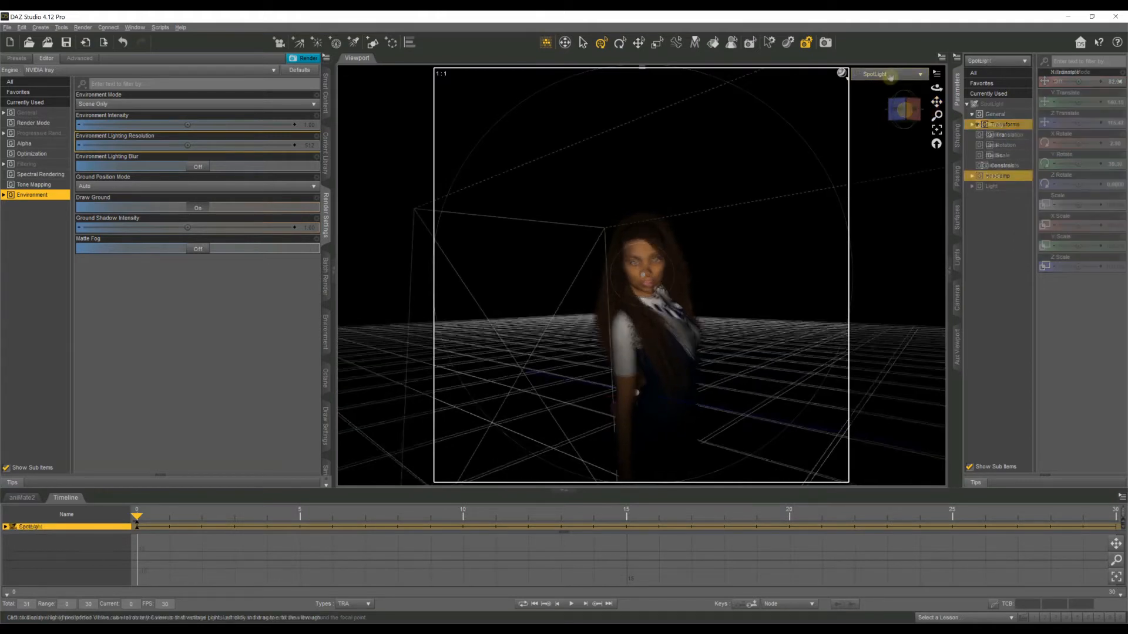
Return to the Camera view and frame the figure's head and torso closely inside the render frame
{"action": "left_click", "coordinate": [890, 73]}
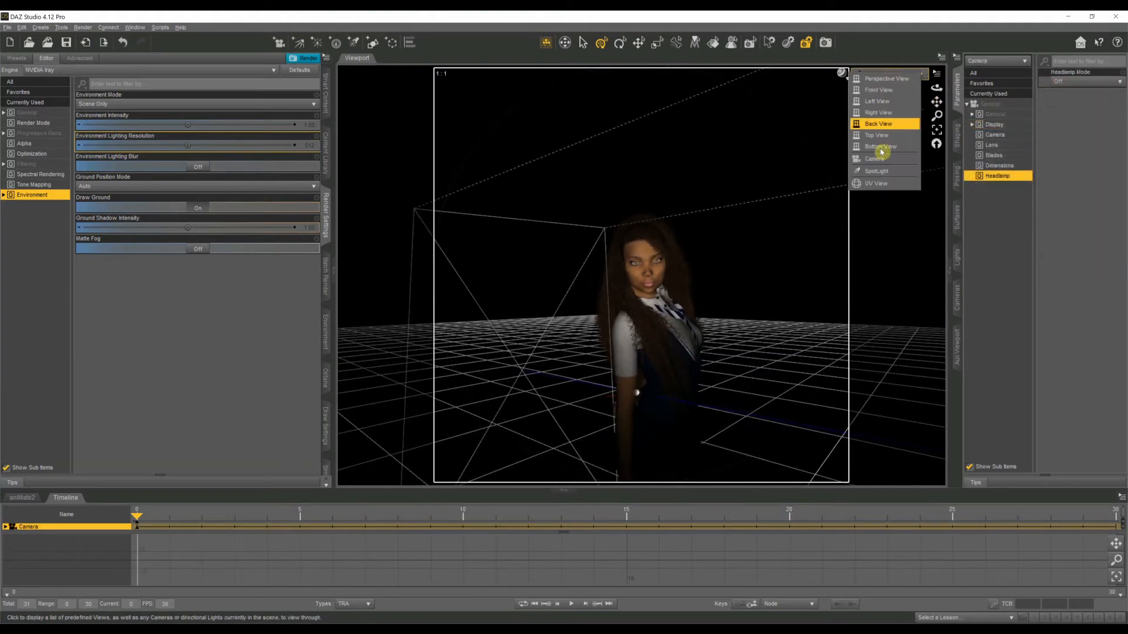
{"action": "left_click", "coordinate": [874, 166]}
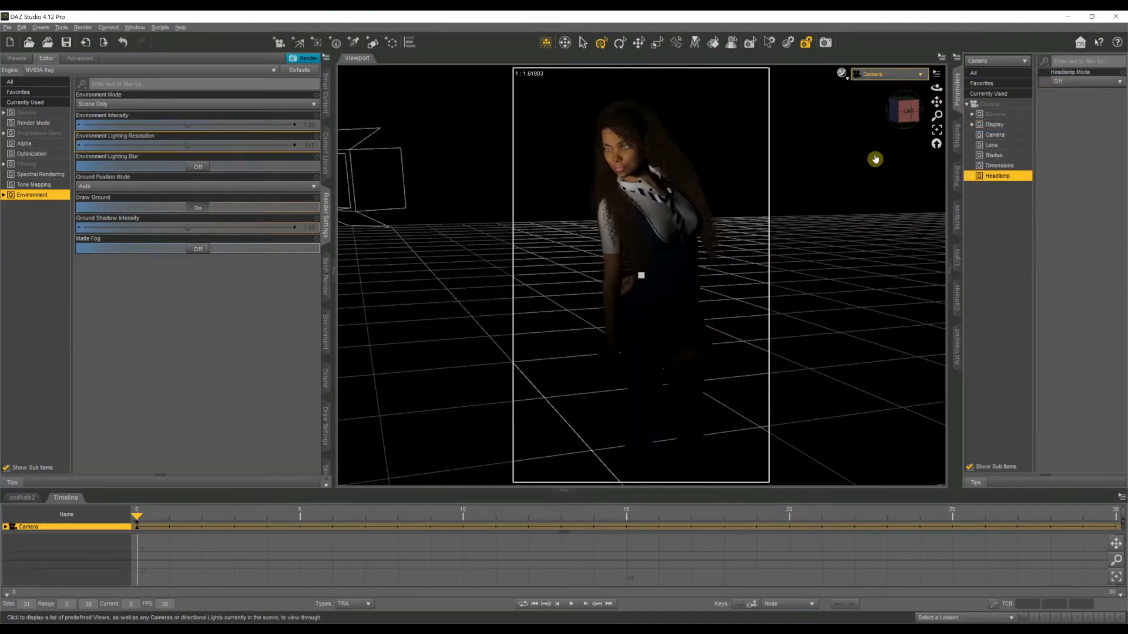
{"action": "left_click_drag", "start_coordinate": [901, 111], "coordinate": [936, 102]}
{"action": "scroll", "coordinate": [861, 185], "scroll_direction": "up", "scroll_amount": 2}
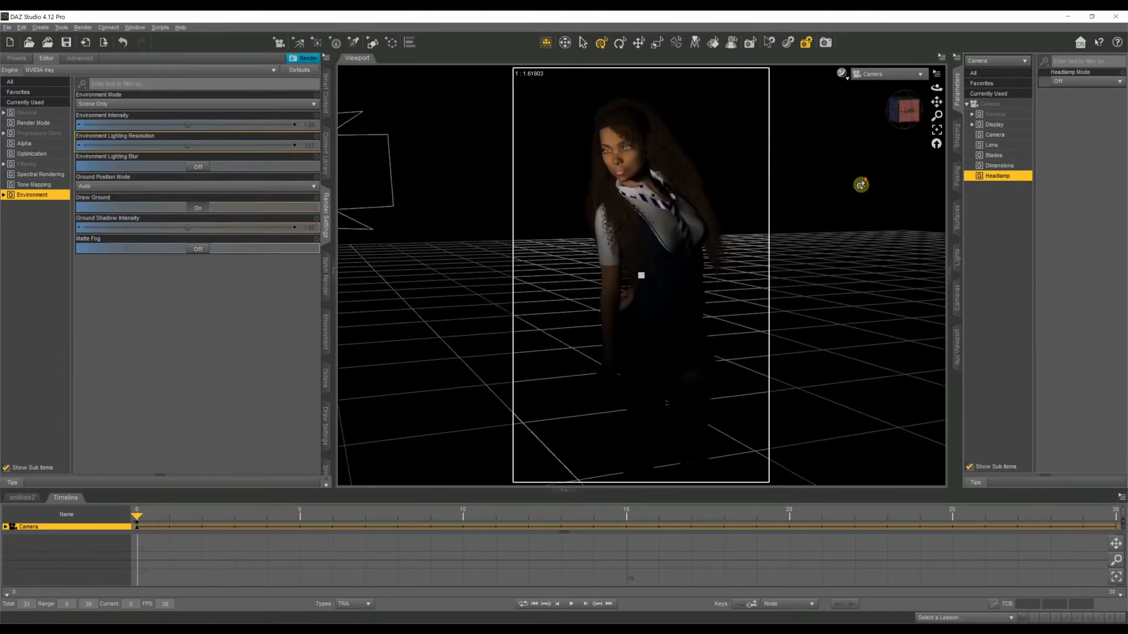
{"action": "scroll", "coordinate": [861, 185], "scroll_direction": "up", "scroll_amount": 1}
{"action": "scroll", "coordinate": [886, 162], "scroll_direction": "up", "scroll_amount": 1}
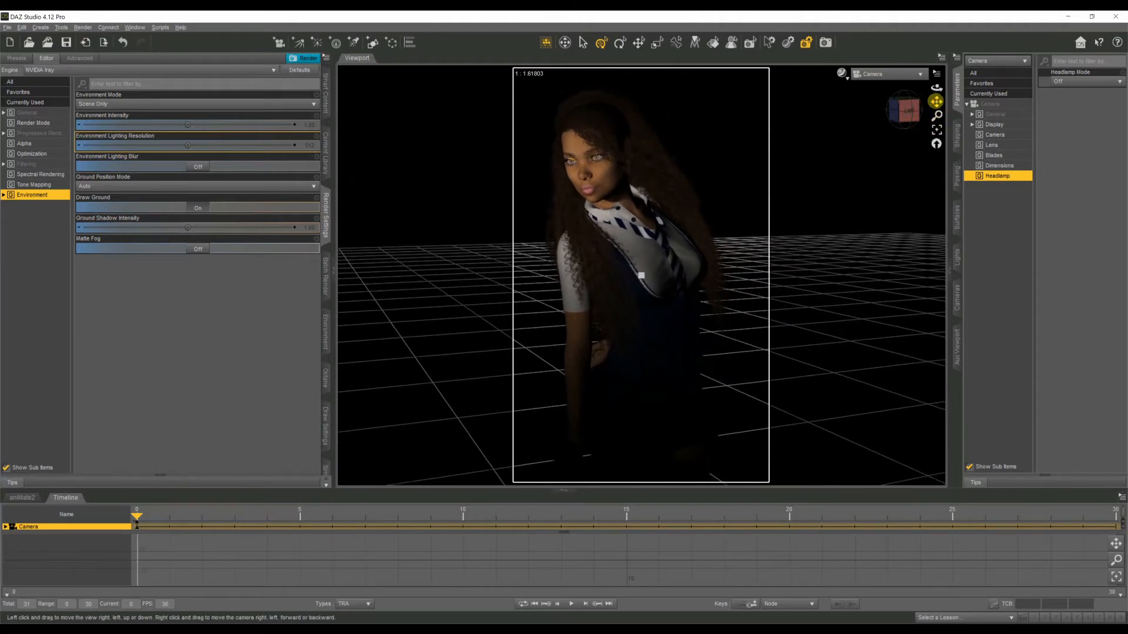
{"action": "scroll", "coordinate": [901, 168], "scroll_direction": "up", "scroll_amount": 1}
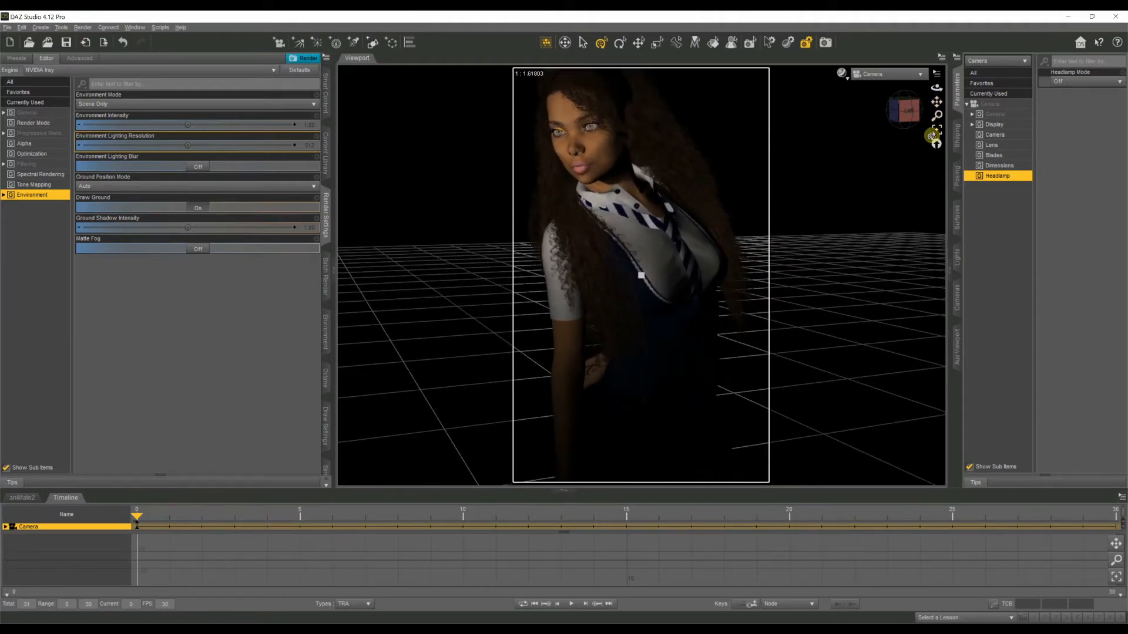
{"action": "mouse_move", "coordinate": [937, 102]}
{"action": "left_mouse_down"}
{"action": "mouse_move", "coordinate": [906, 109]}
{"action": "mouse_move", "coordinate": [934, 101]}
{"action": "left_mouse_up"}
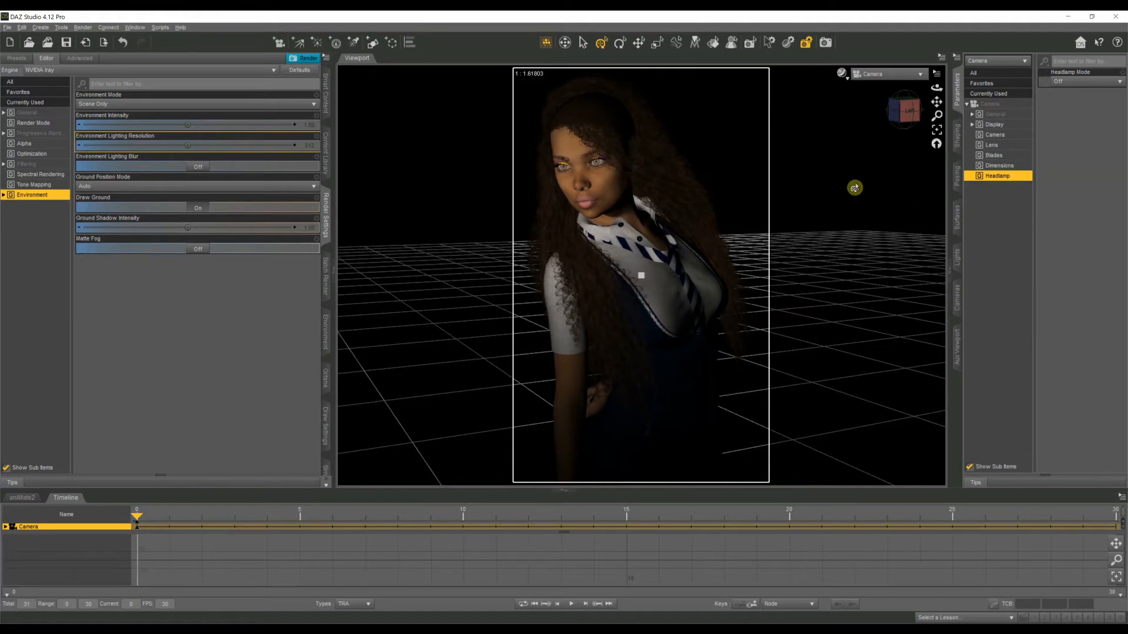
Create a new plane primitive in the scene
{"action": "left_click", "coordinate": [83, 27]}
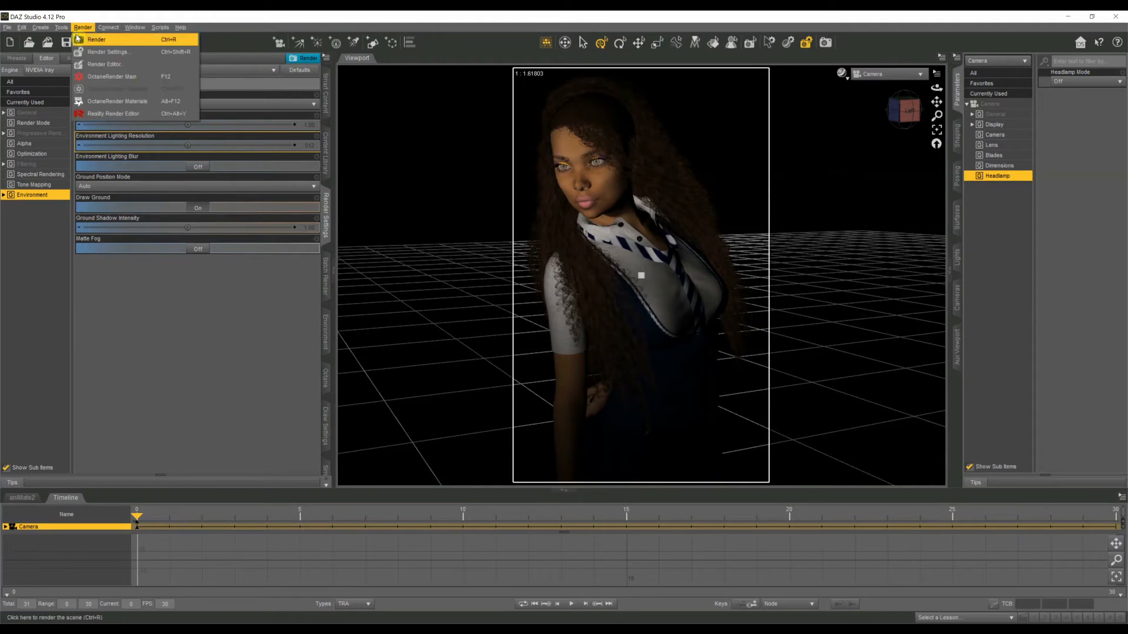
{"action": "left_click", "coordinate": [223, 20]}
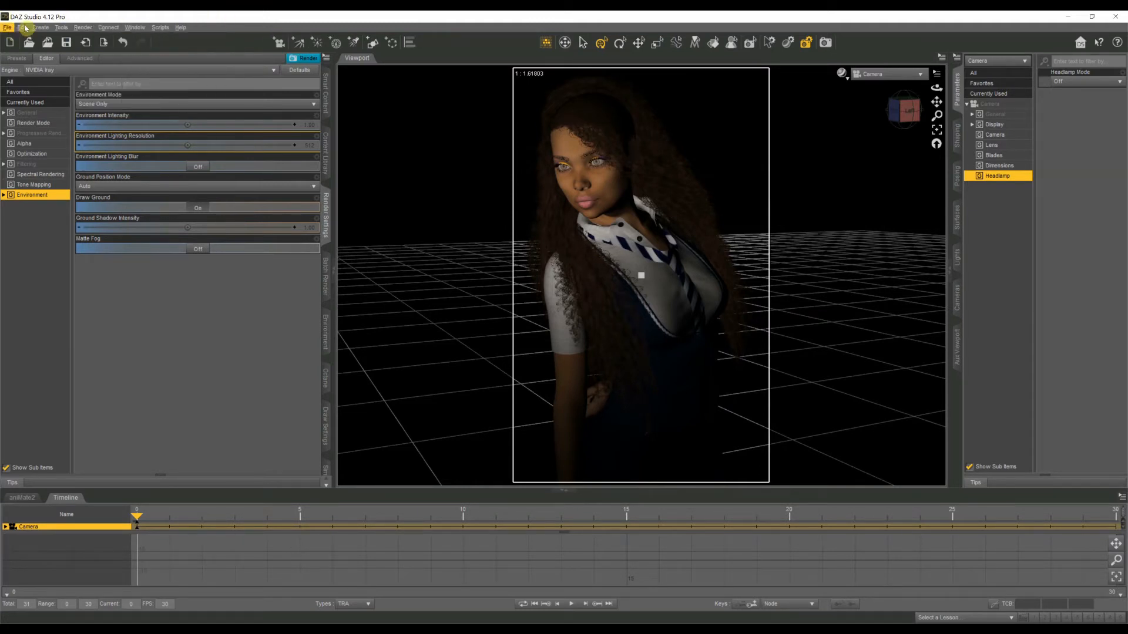
{"action": "left_click", "coordinate": [42, 27]}
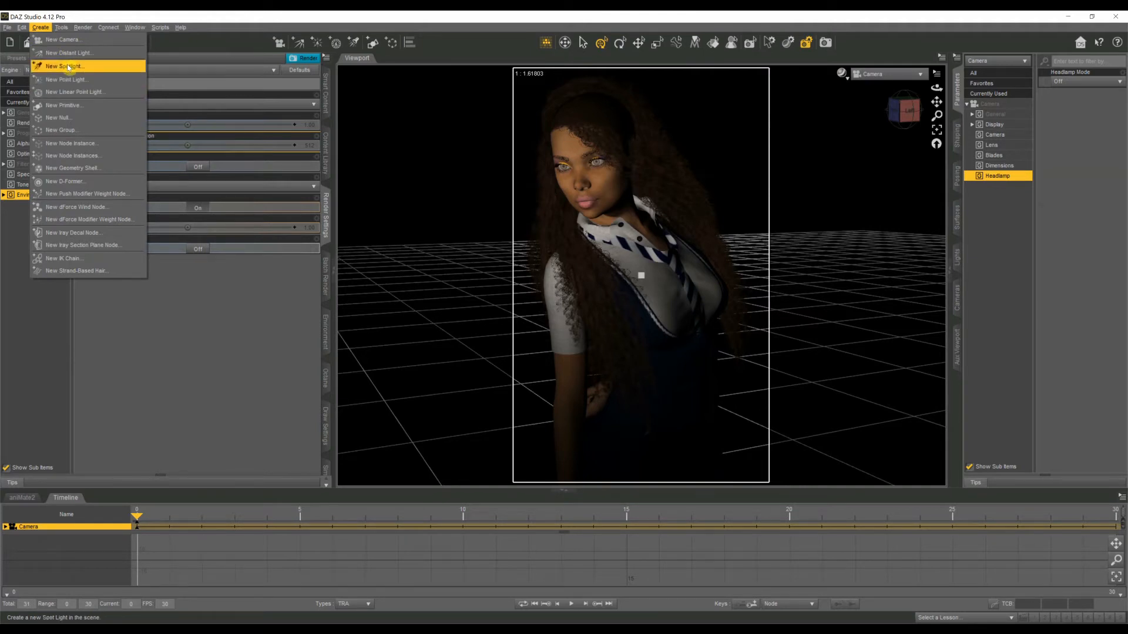
{"action": "left_click", "coordinate": [66, 107]}
{"action": "left_click", "coordinate": [652, 428]}
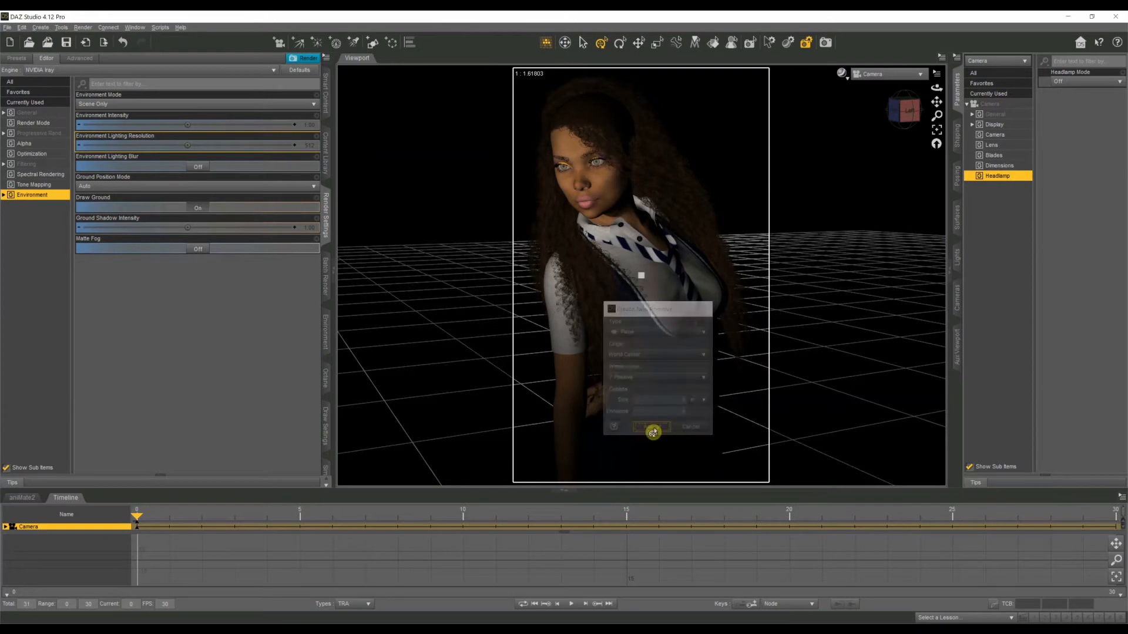
In the Perspective View, select the plane at the figure's feet and raise it to about hip height
{"action": "left_click", "coordinate": [887, 74]}
{"action": "left_click", "coordinate": [866, 86]}
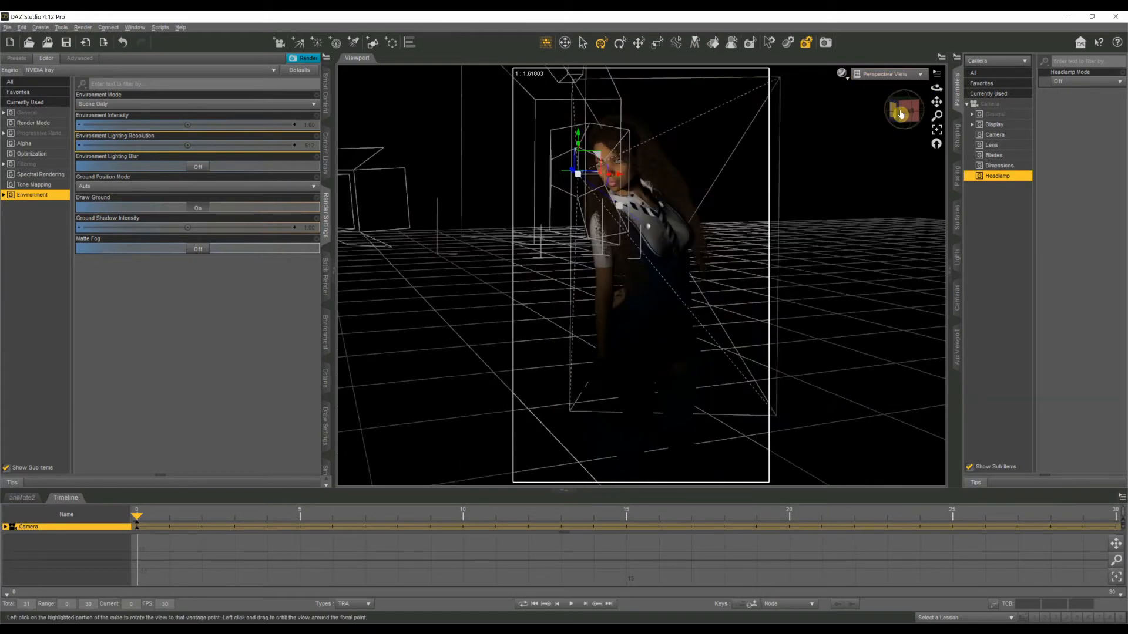
{"action": "left_click_drag", "start_coordinate": [901, 114], "coordinate": [893, 148]}
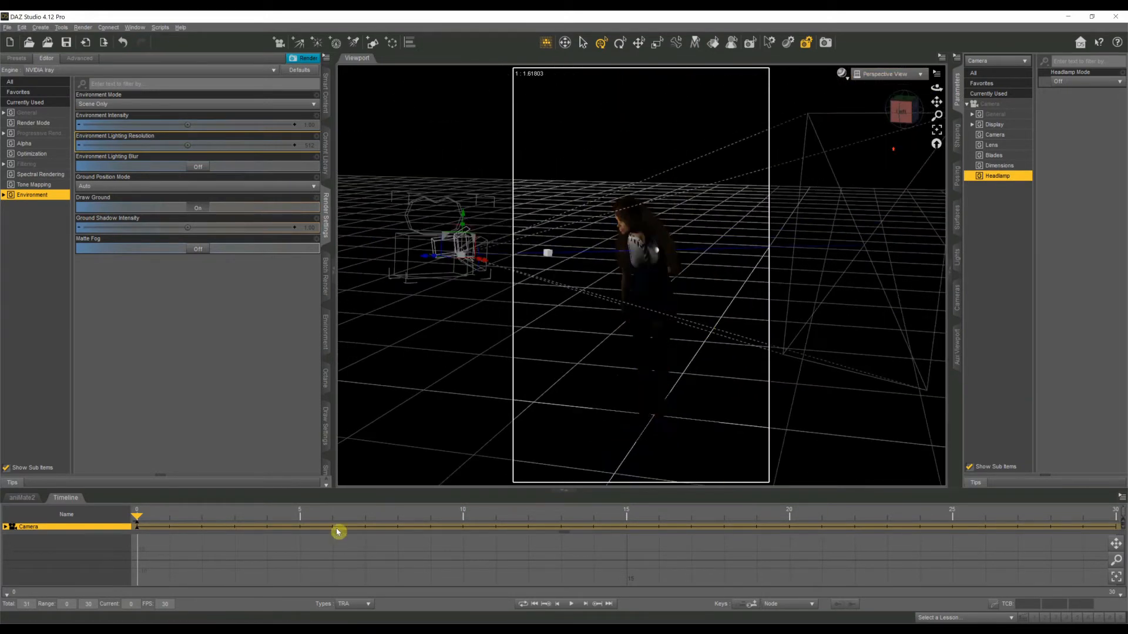
{"action": "left_click", "coordinate": [617, 423]}
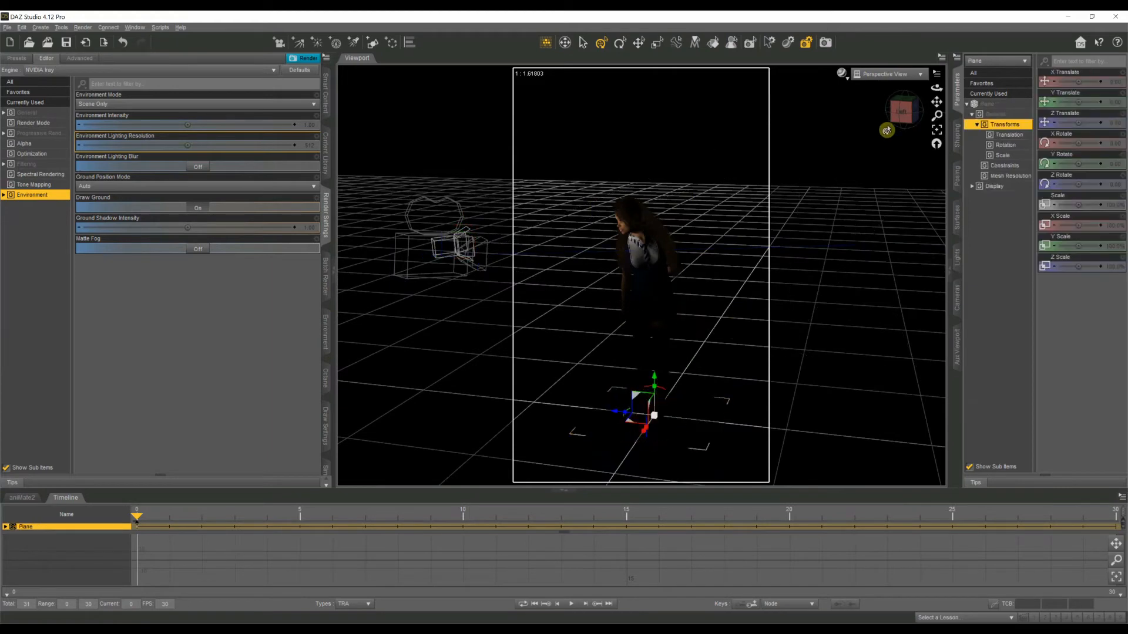
{"action": "mouse_move", "coordinate": [901, 114]}
{"action": "left_mouse_down"}
{"action": "mouse_move", "coordinate": [912, 115]}
{"action": "mouse_move", "coordinate": [901, 118]}
{"action": "left_mouse_up"}
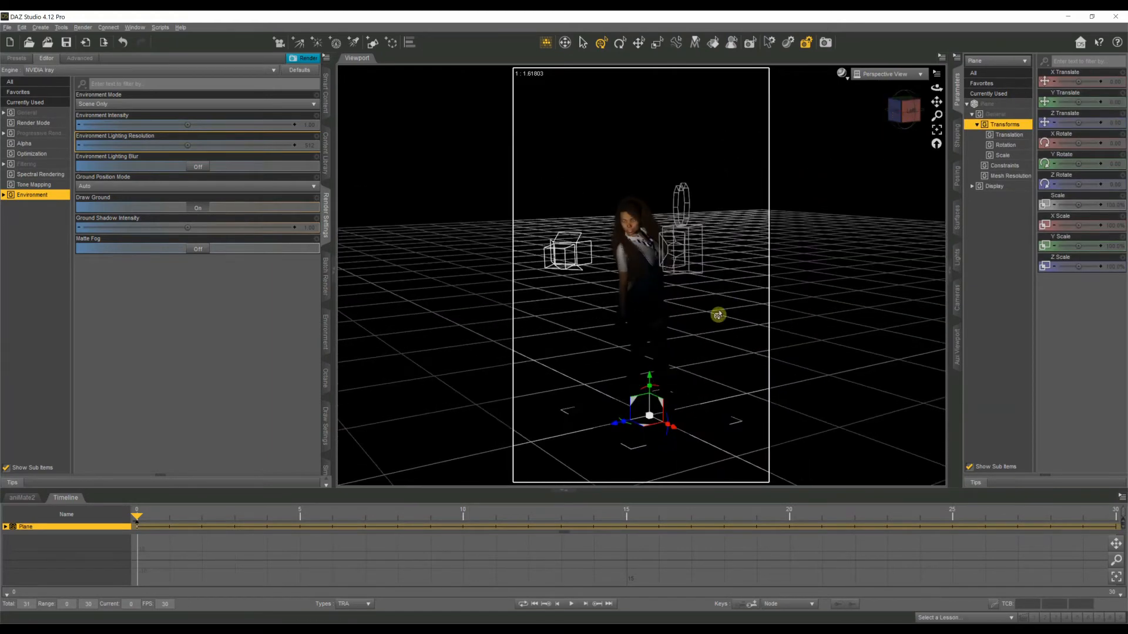
{"action": "left_click_drag", "start_coordinate": [649, 376], "coordinate": [657, 259]}
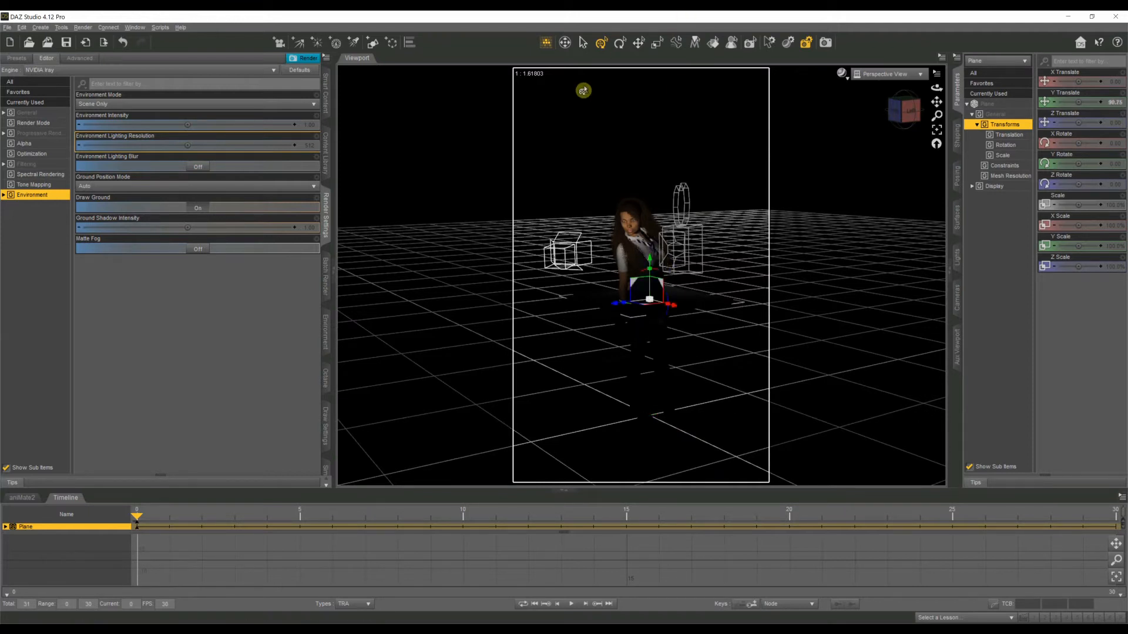
Turn the plane about -26° around its vertical axis and move it beside and in front of the figure, at about X 75, Z 37
{"action": "left_click", "coordinate": [620, 42]}
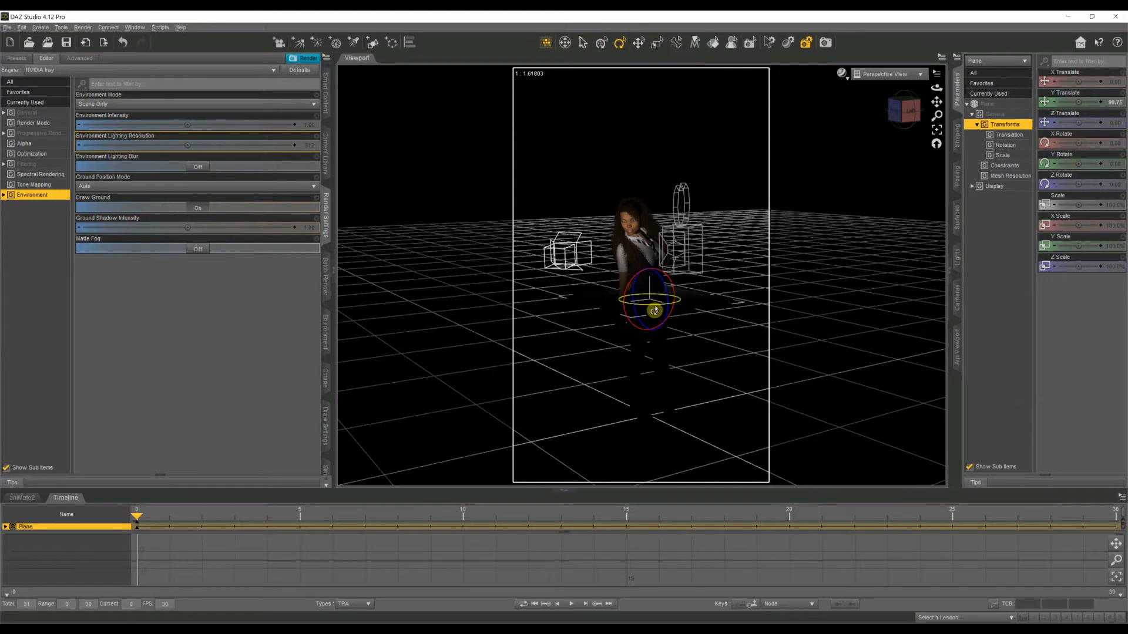
{"action": "left_click_drag", "start_coordinate": [646, 310], "coordinate": [647, 310]}
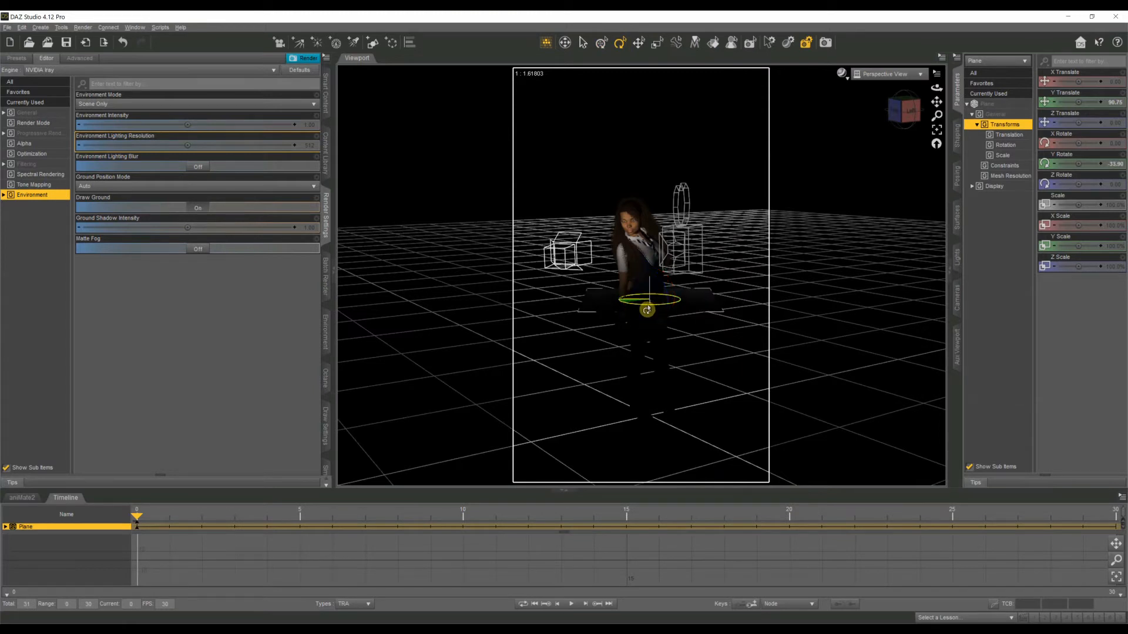
{"action": "left_click", "coordinate": [638, 43]}
{"action": "left_click_drag", "start_coordinate": [655, 309], "coordinate": [672, 339]}
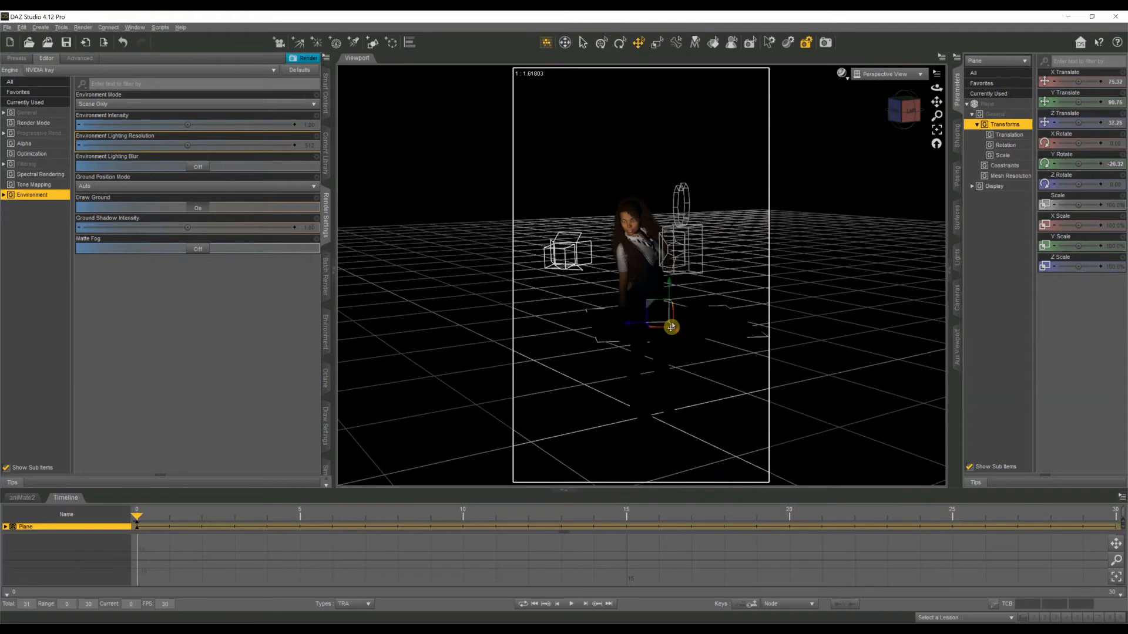
Tilt the plane slightly, to about -6° on X and 13° on Z, and check its placement from the figure's side
{"action": "left_click", "coordinate": [620, 42]}
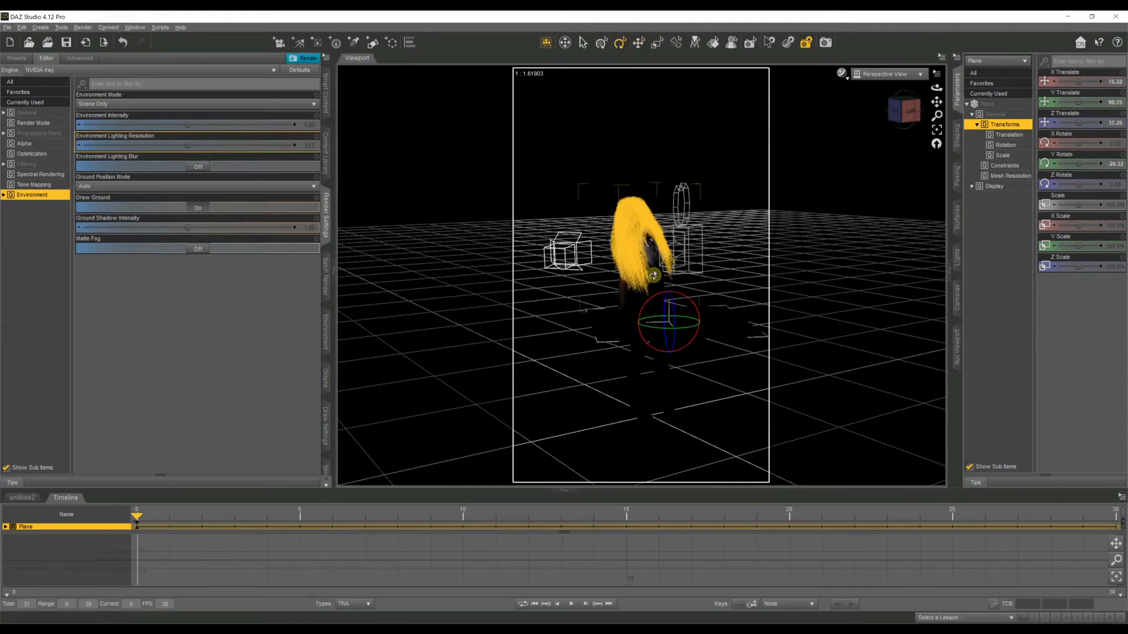
{"action": "left_click_drag", "start_coordinate": [673, 322], "coordinate": [675, 317]}
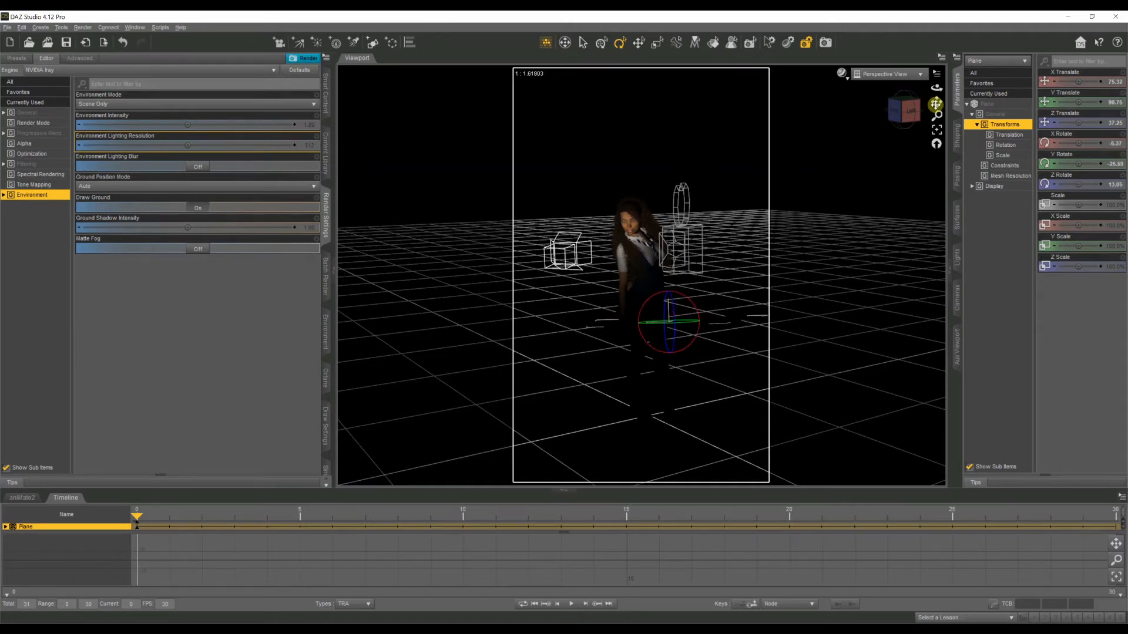
{"action": "scroll", "coordinate": [727, 216], "scroll_direction": "up", "scroll_amount": 3}
{"action": "left_click_drag", "start_coordinate": [904, 105], "coordinate": [904, 110]}
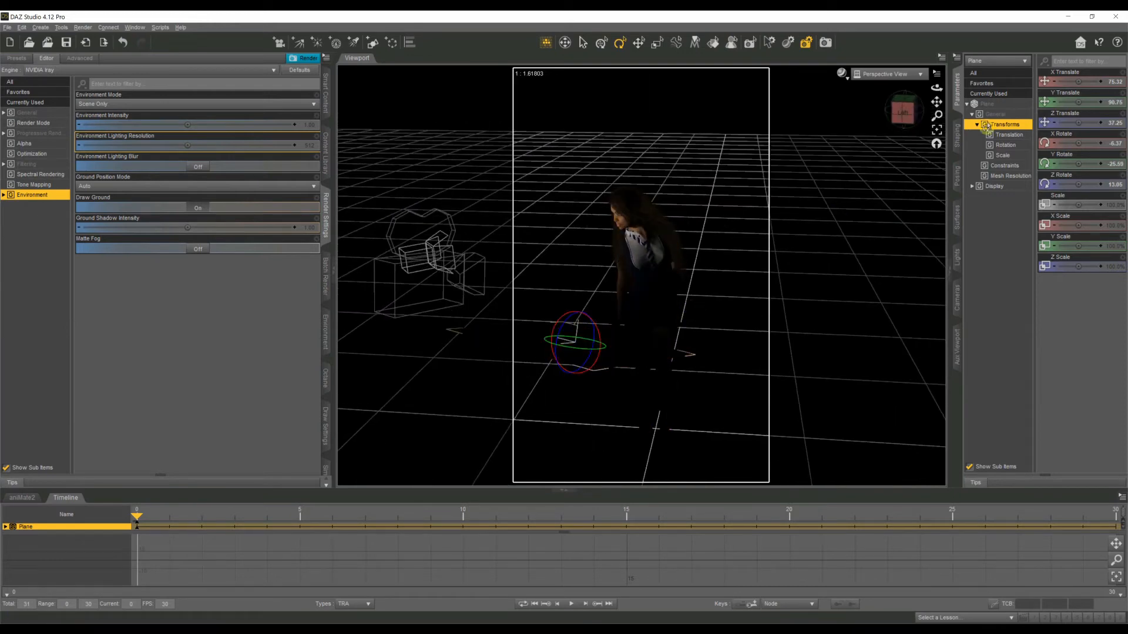
Apply the Iray Emissive shader preset to the plane
{"action": "left_click", "coordinate": [955, 235]}
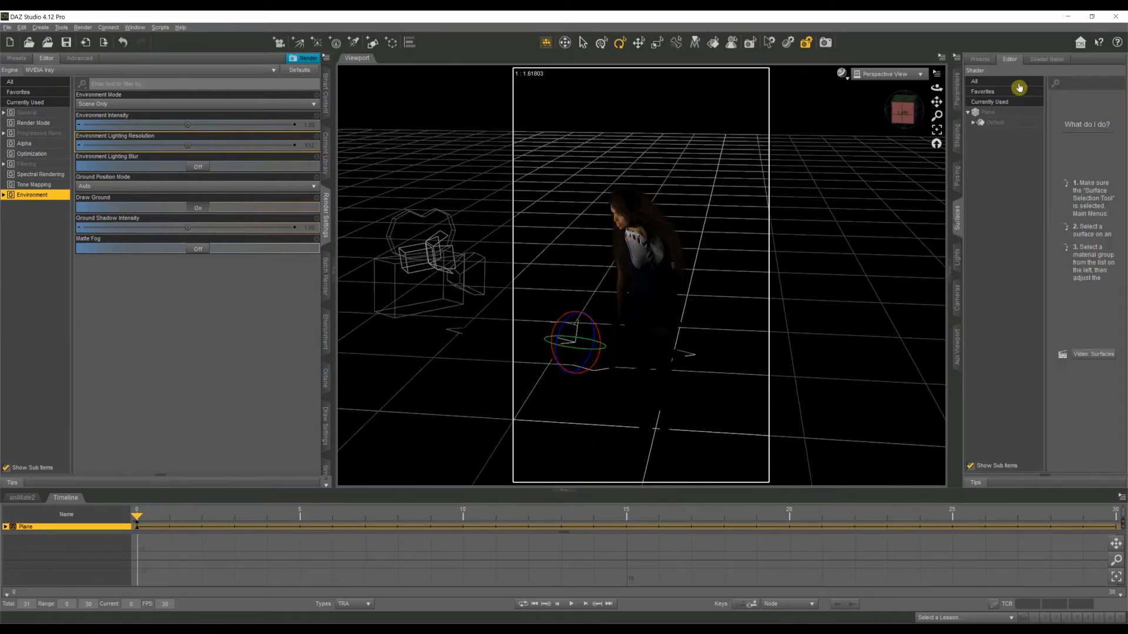
{"action": "left_click", "coordinate": [980, 59]}
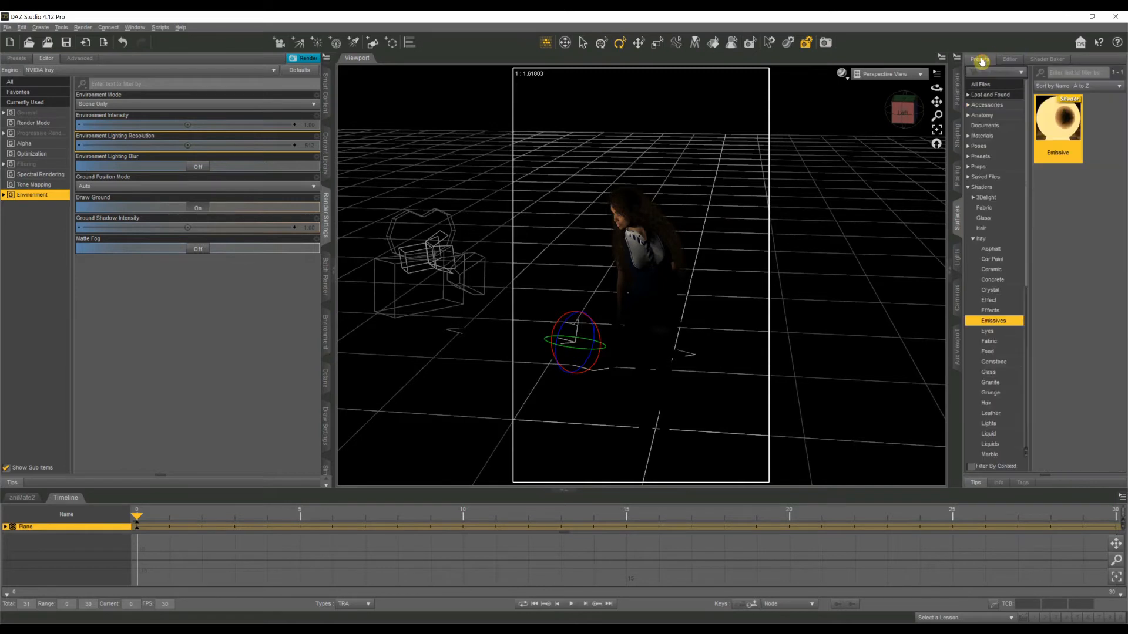
{"action": "double_click", "coordinate": [1069, 133]}
Change the emission temperature of the plane's emissive surface
{"action": "left_click", "coordinate": [1009, 59]}
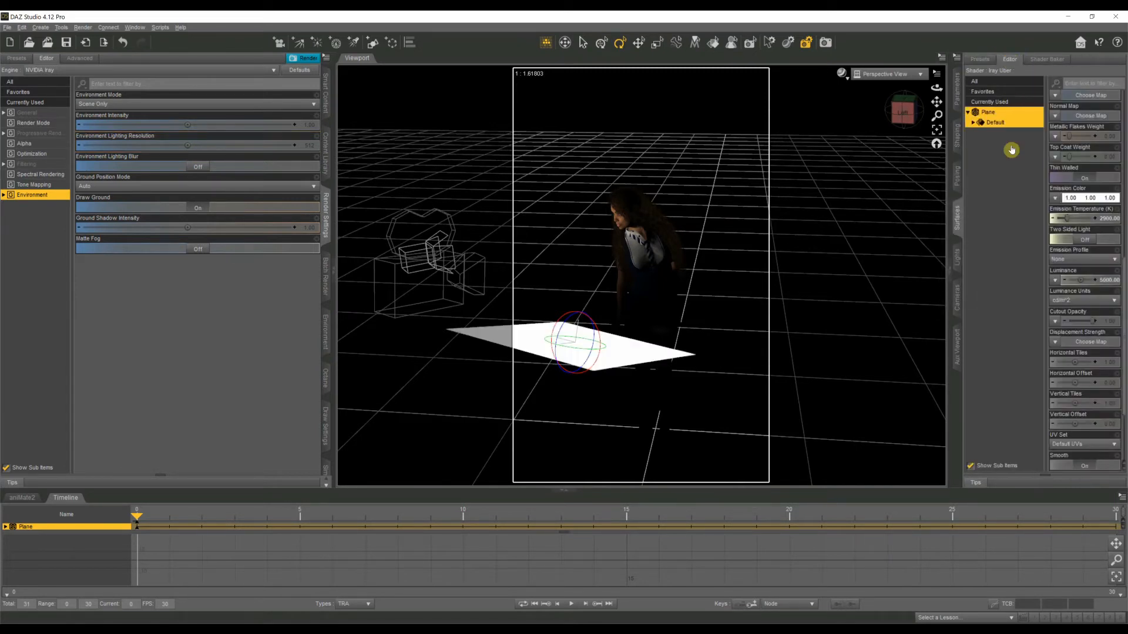
{"action": "left_click", "coordinate": [1094, 220]}
{"action": "left_click", "coordinate": [1104, 221]}
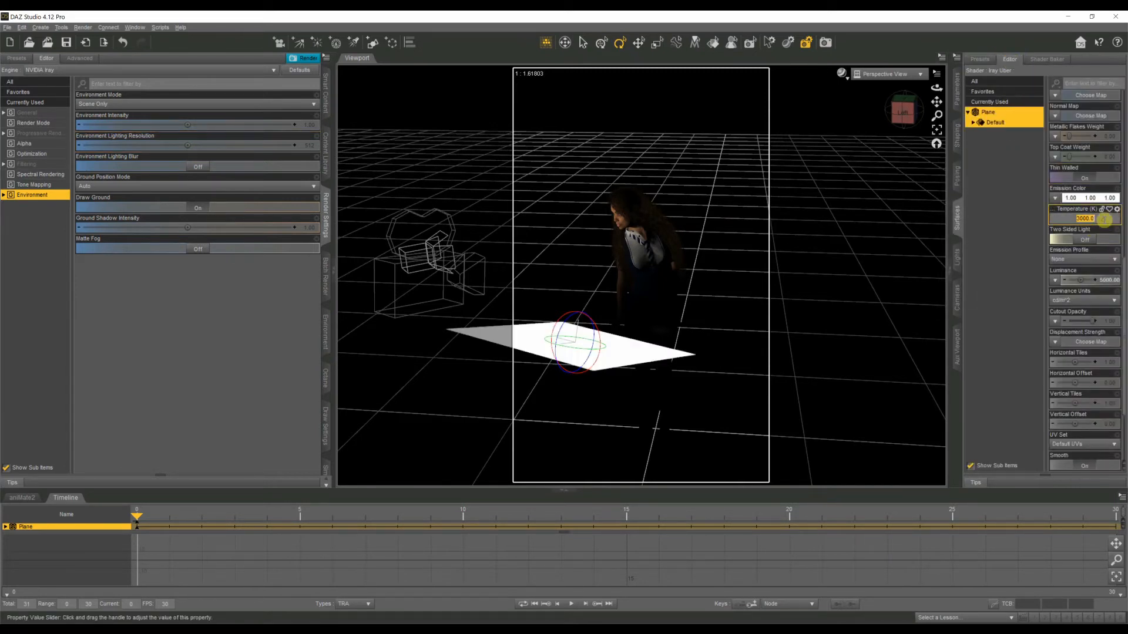
{"action": "key", "text": "Return"}
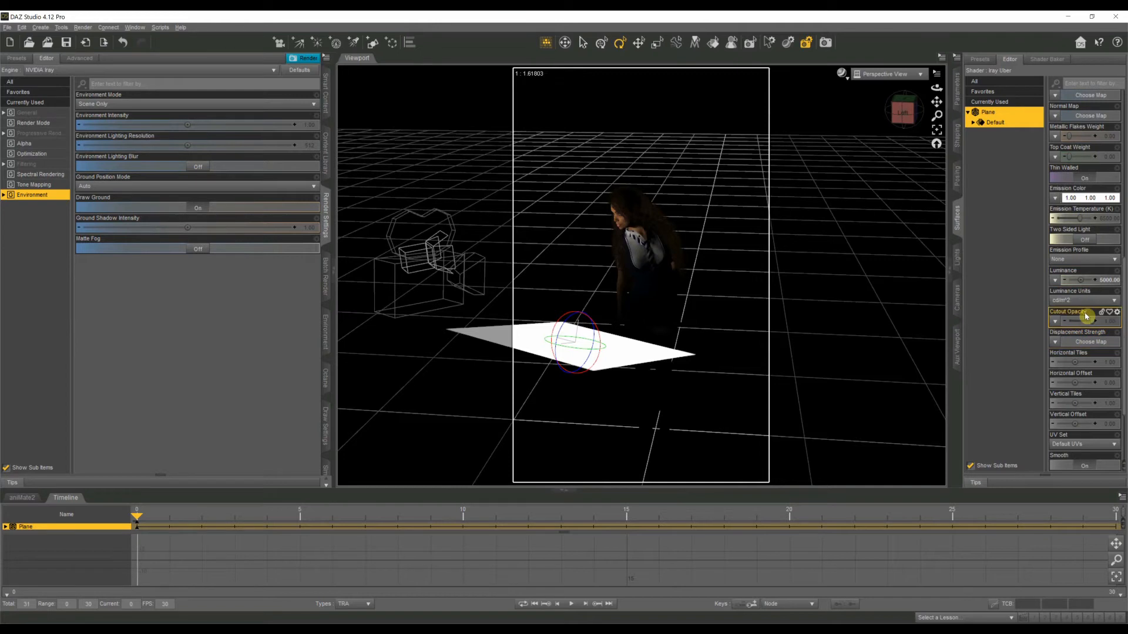
Look through the Camera and preview the scene in the NVIDIA Iray draw style
{"action": "left_click", "coordinate": [862, 75]}
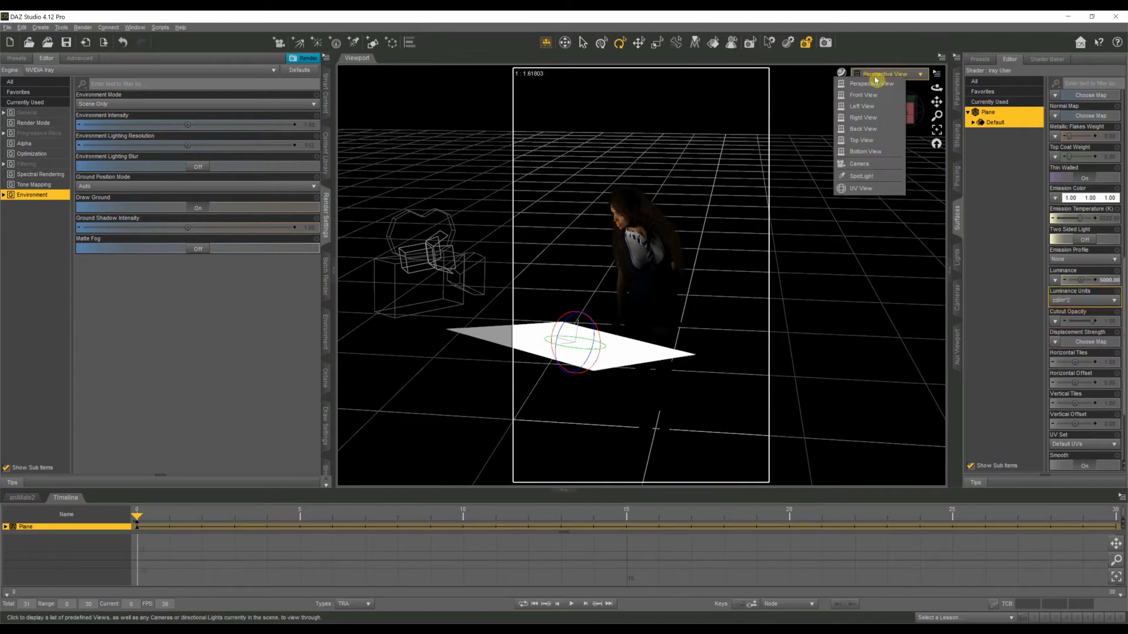
{"action": "left_click", "coordinate": [861, 163]}
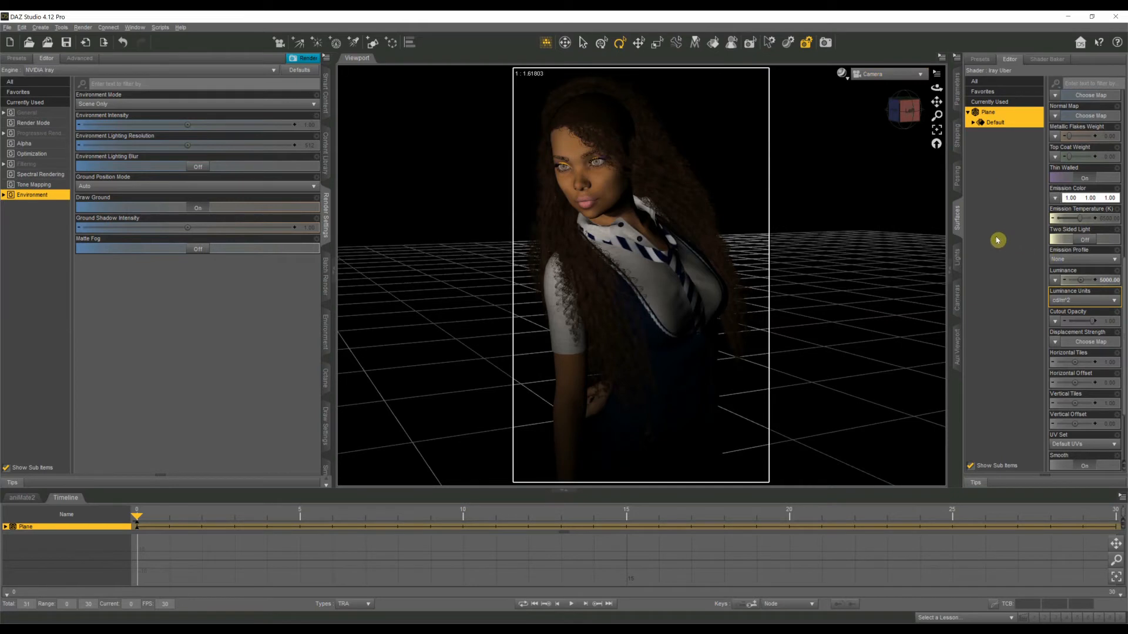
{"action": "left_click", "coordinate": [841, 73]}
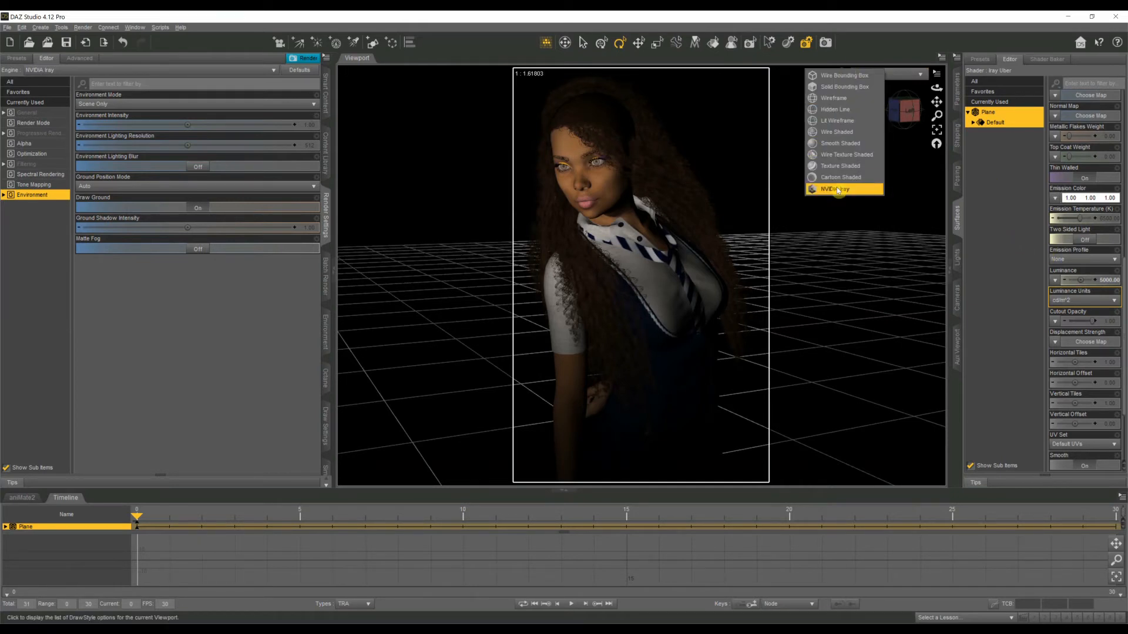
{"action": "left_click", "coordinate": [837, 189]}
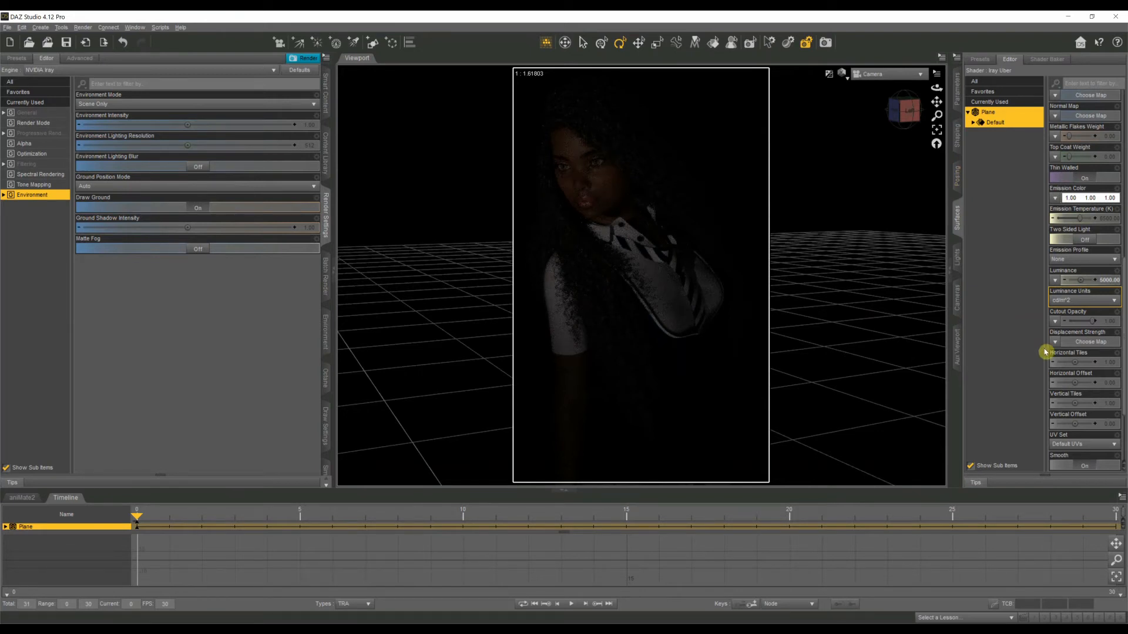
Select the spotlight and raise its luminous flux to about 34,000 lumens to light the figure's face and upper body
{"action": "left_click", "coordinate": [980, 59]}
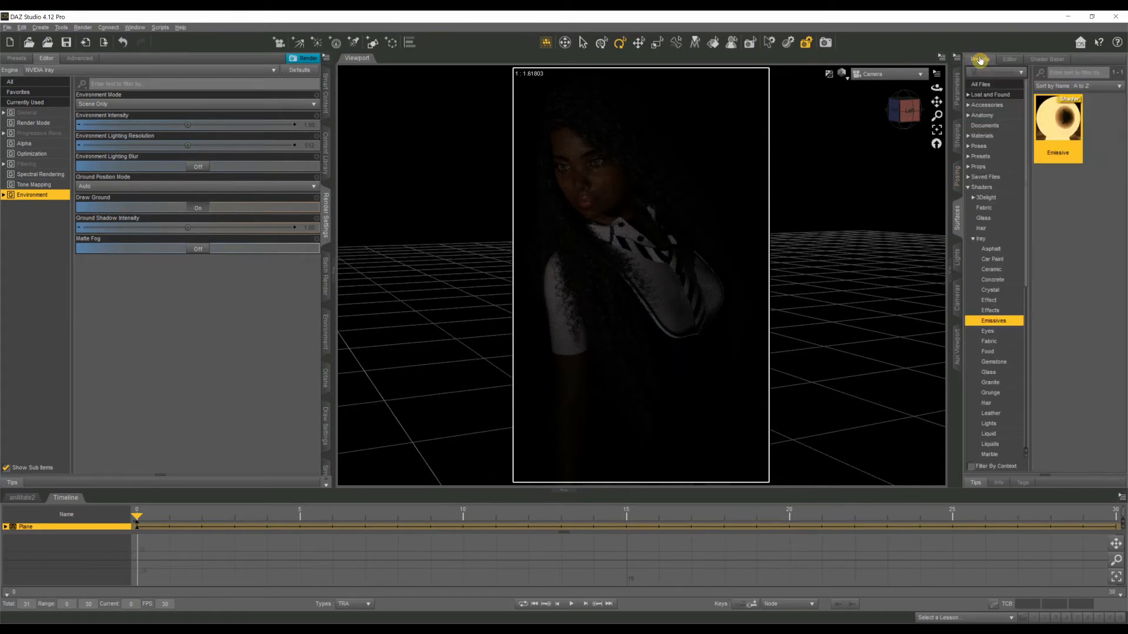
{"action": "left_click", "coordinate": [1004, 65]}
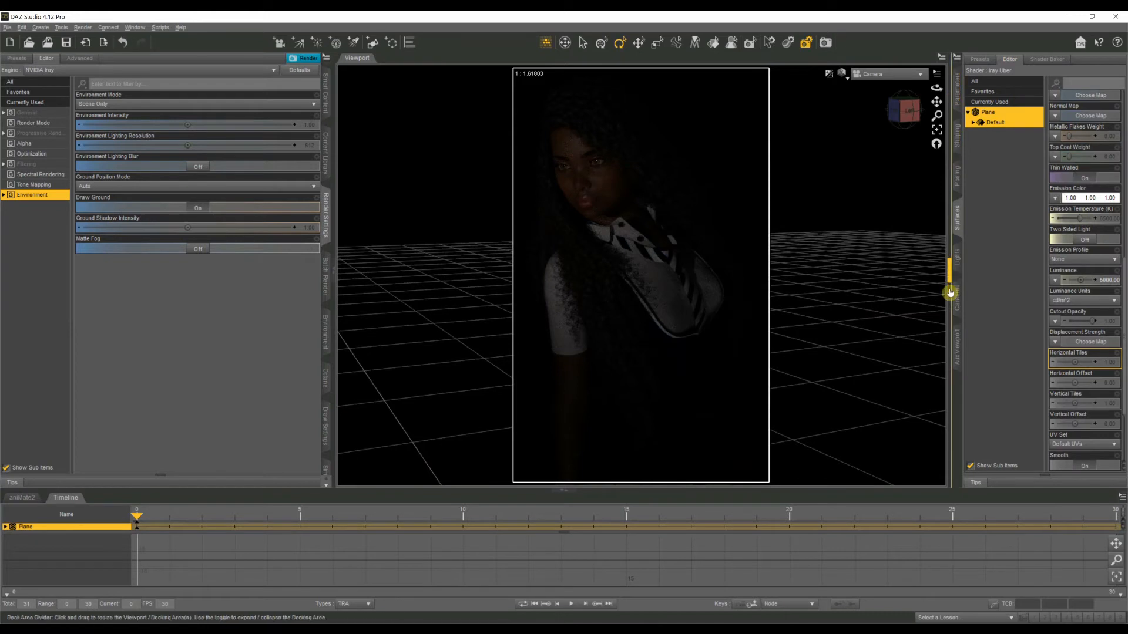
{"action": "left_click", "coordinate": [957, 264]}
{"action": "left_click", "coordinate": [999, 72]}
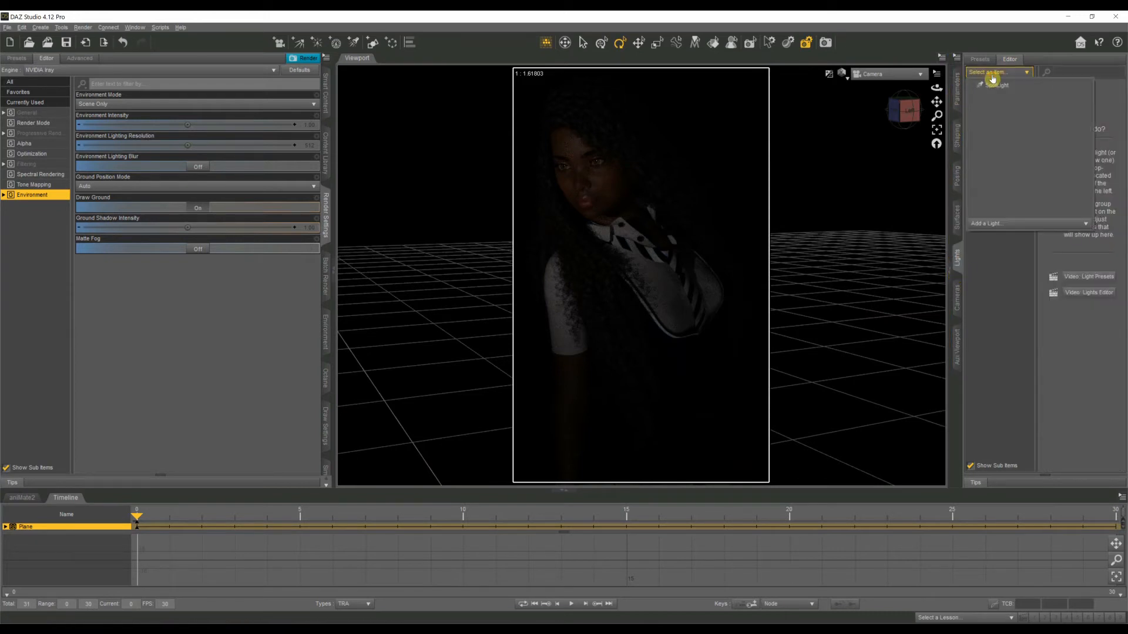
{"action": "left_click", "coordinate": [997, 85]}
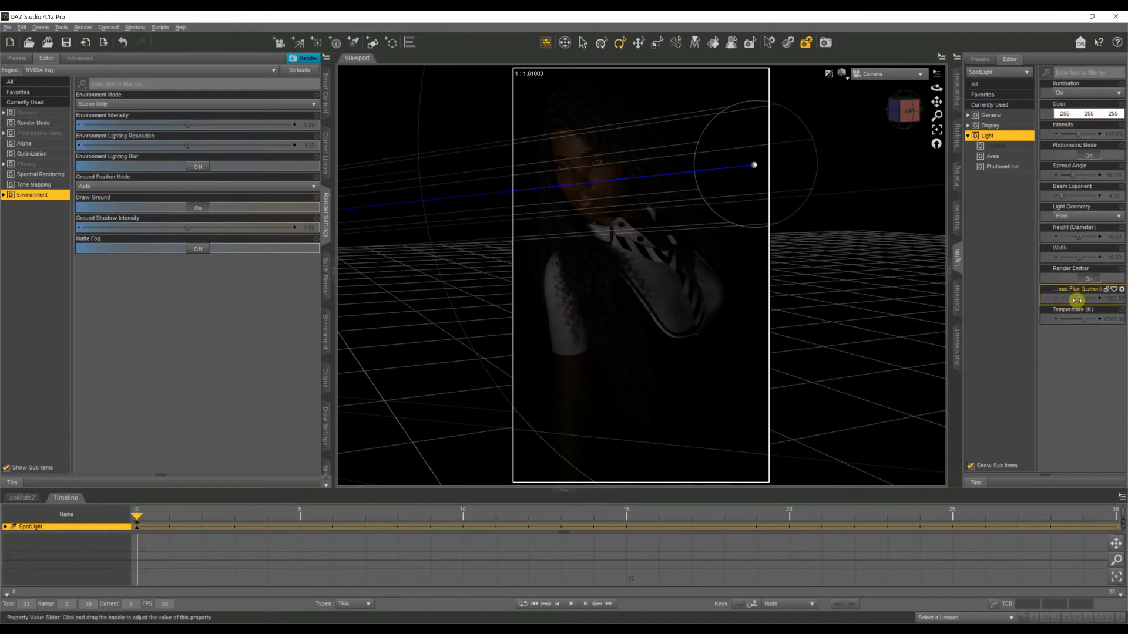
{"action": "left_click_drag", "start_coordinate": [1078, 298], "coordinate": [1081, 297]}
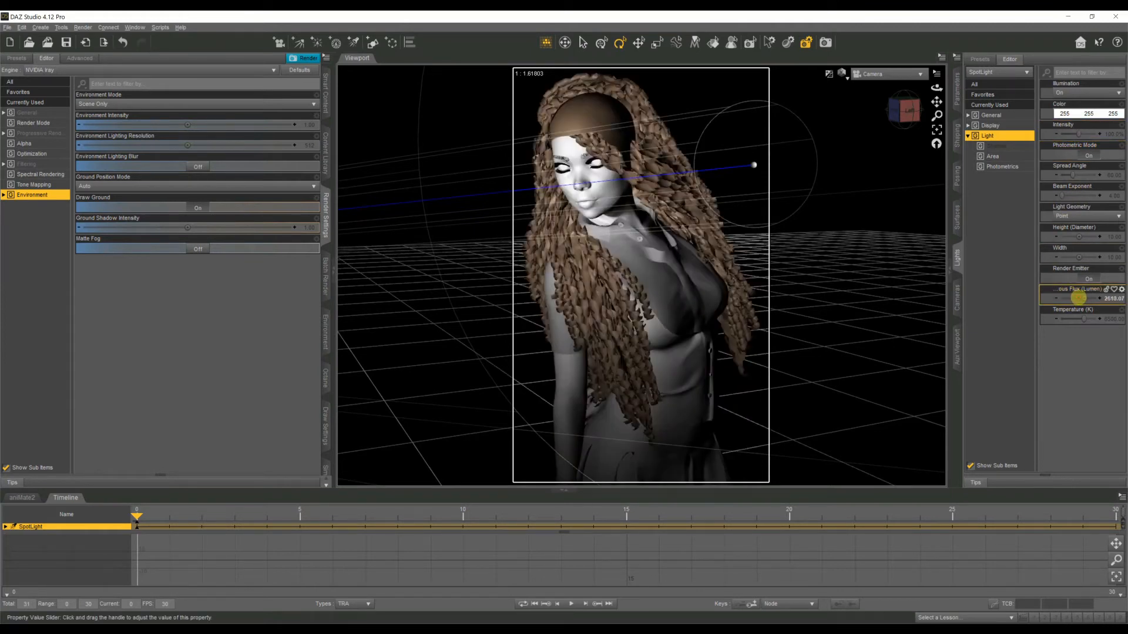
{"action": "left_click_drag", "start_coordinate": [1078, 298], "coordinate": [1087, 298]}
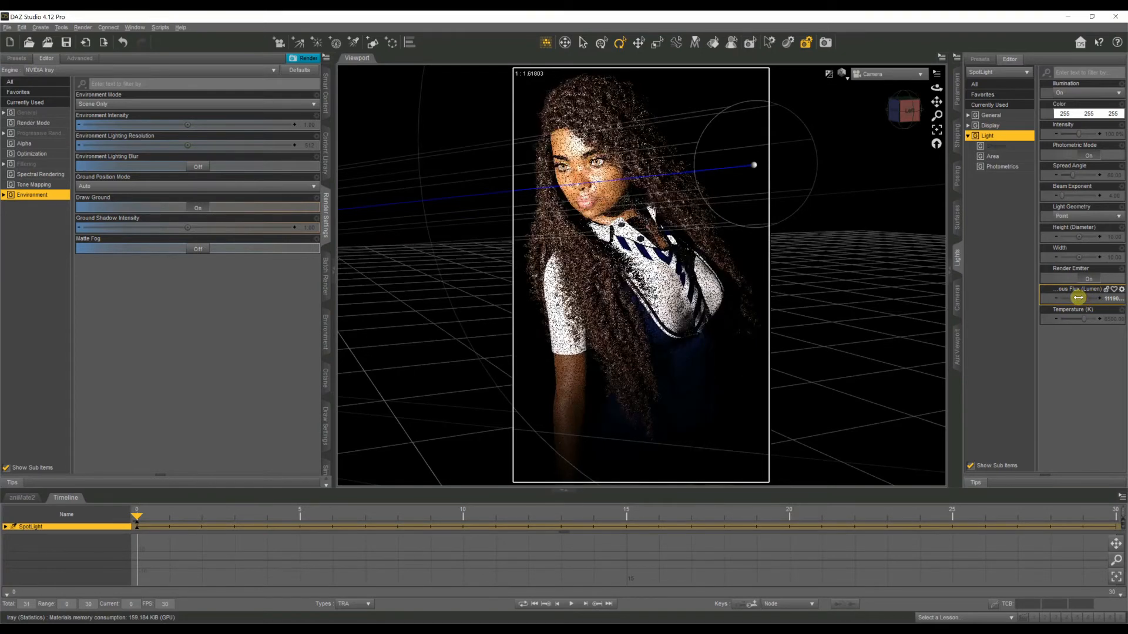
{"action": "left_click_drag", "start_coordinate": [1076, 298], "coordinate": [1079, 301]}
{"action": "left_click", "coordinate": [1116, 298]}
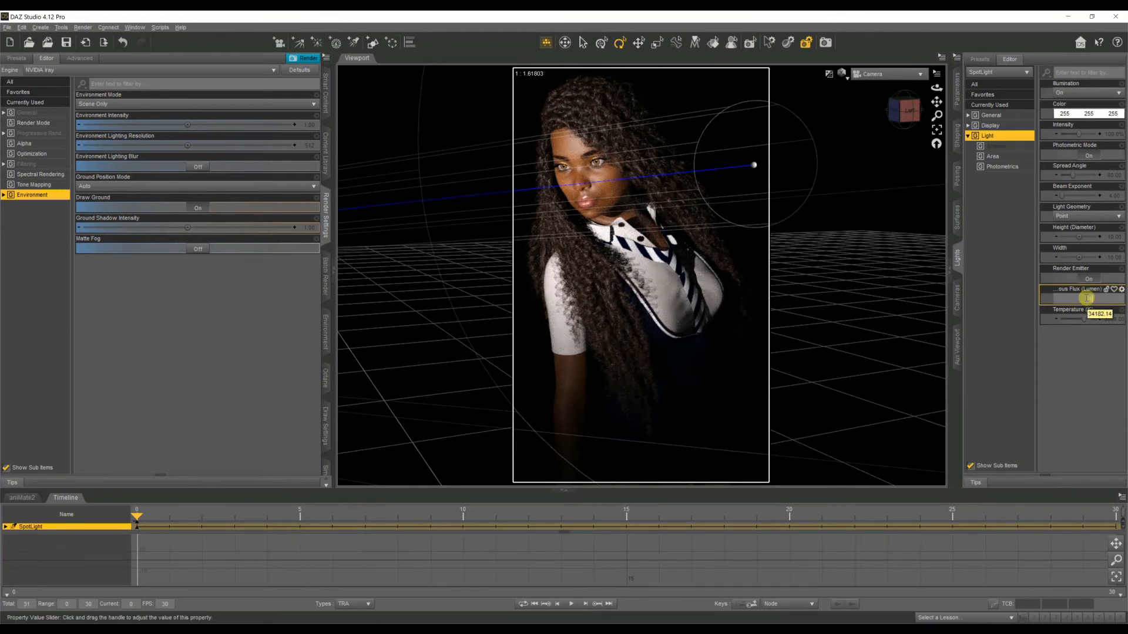
{"action": "key", "text": "Return"}
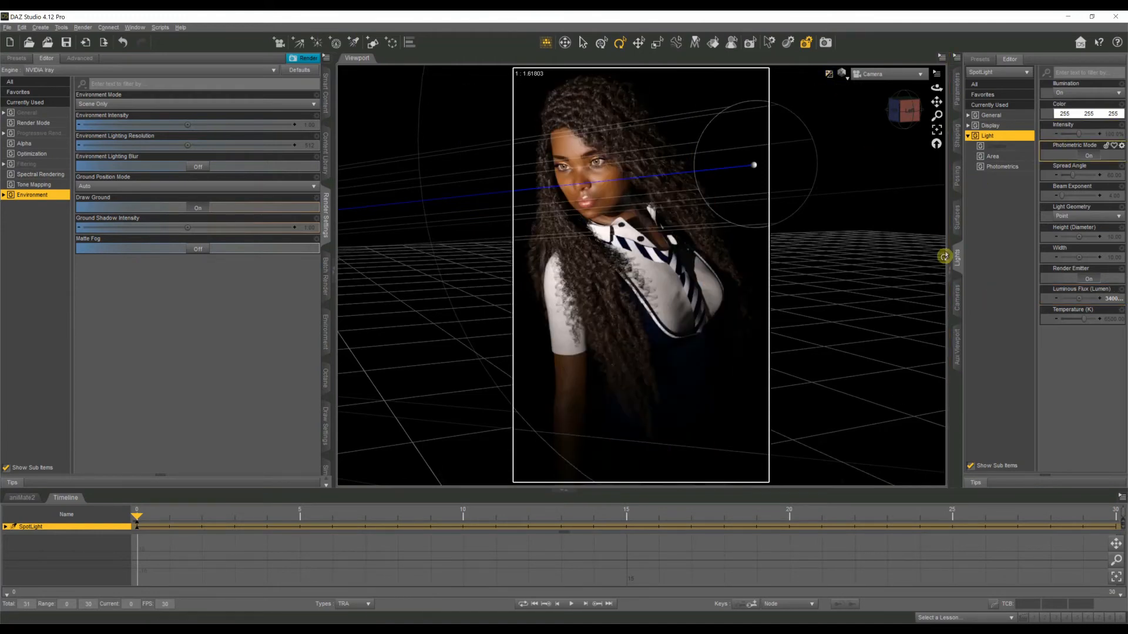
Reselect the plane and increase its surface luminance so that it brightens the figure's hair and clothing
{"action": "left_click", "coordinate": [957, 219]}
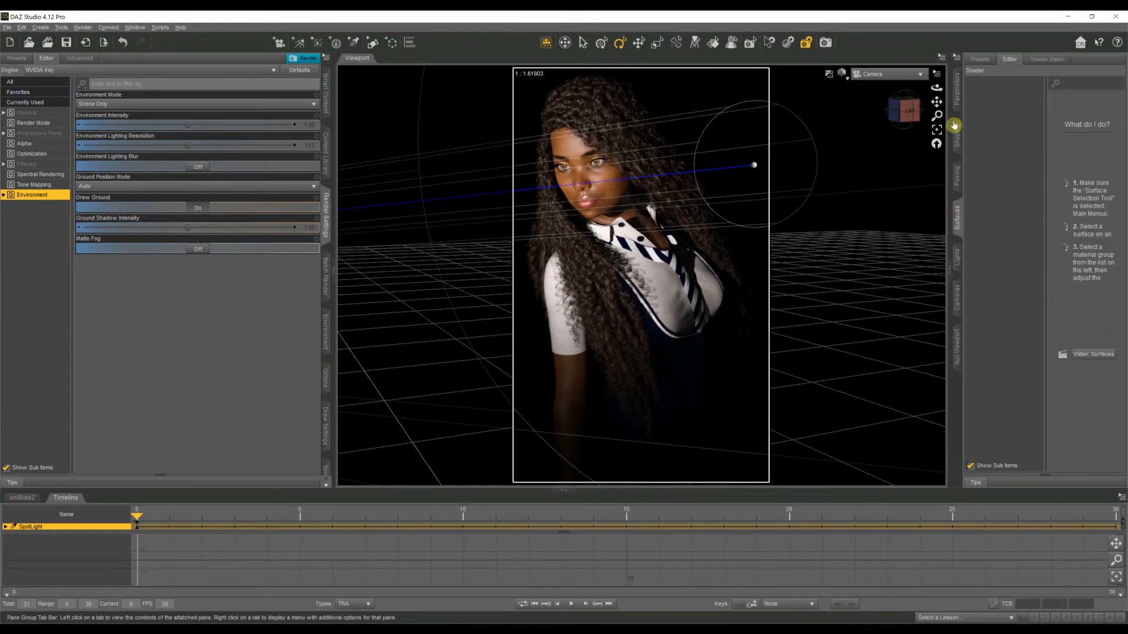
{"action": "left_click", "coordinate": [956, 87]}
{"action": "left_click", "coordinate": [970, 94]}
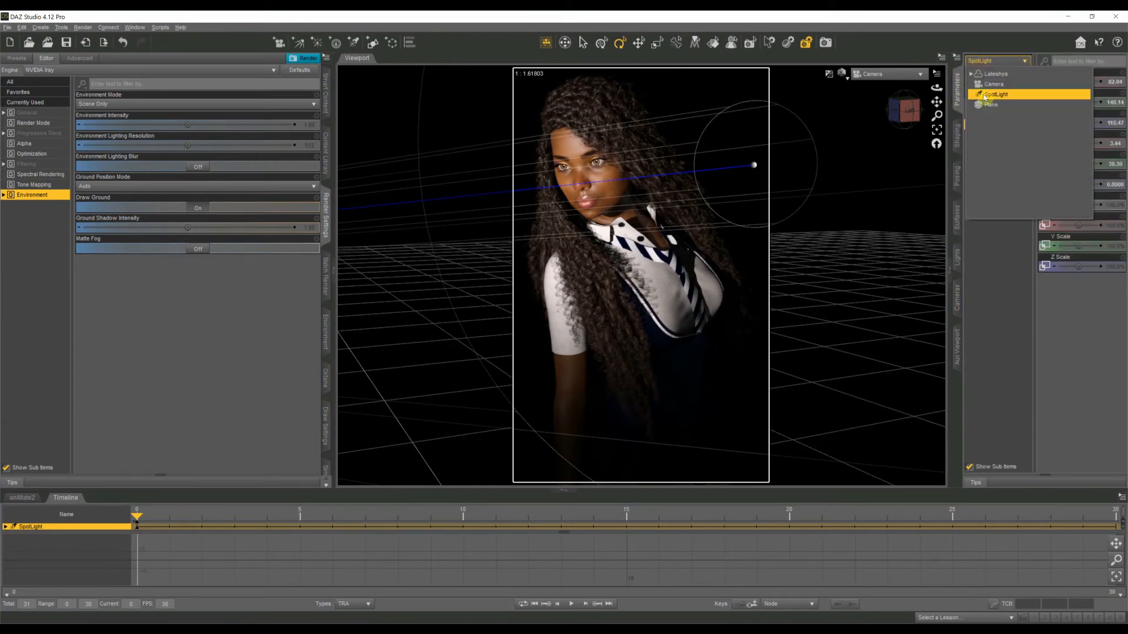
{"action": "left_click", "coordinate": [997, 60]}
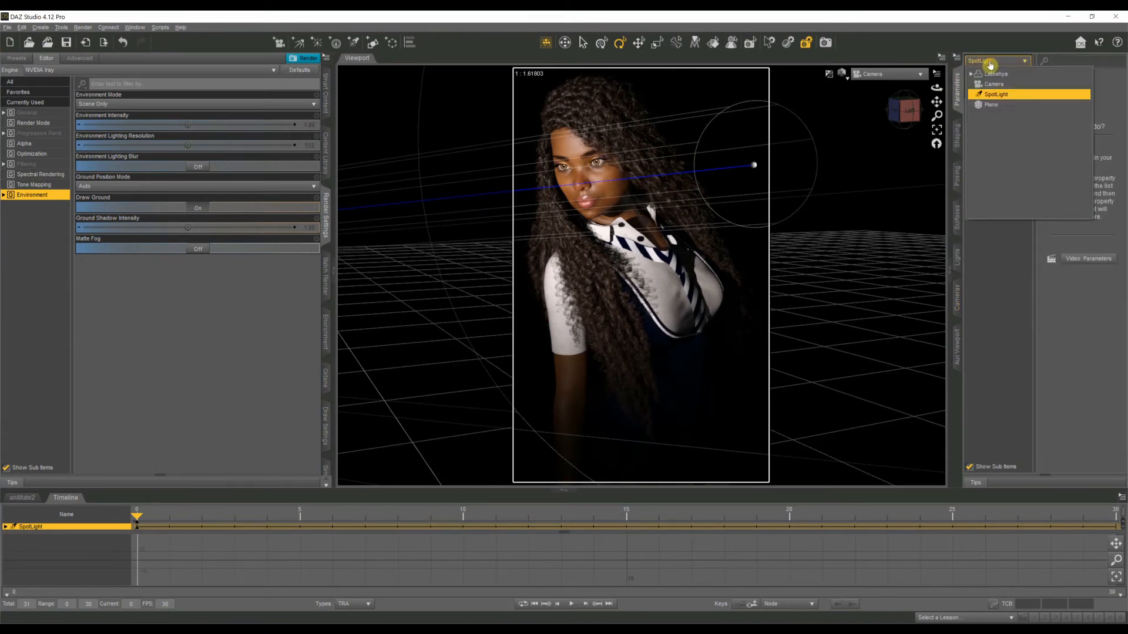
{"action": "left_click", "coordinate": [996, 105]}
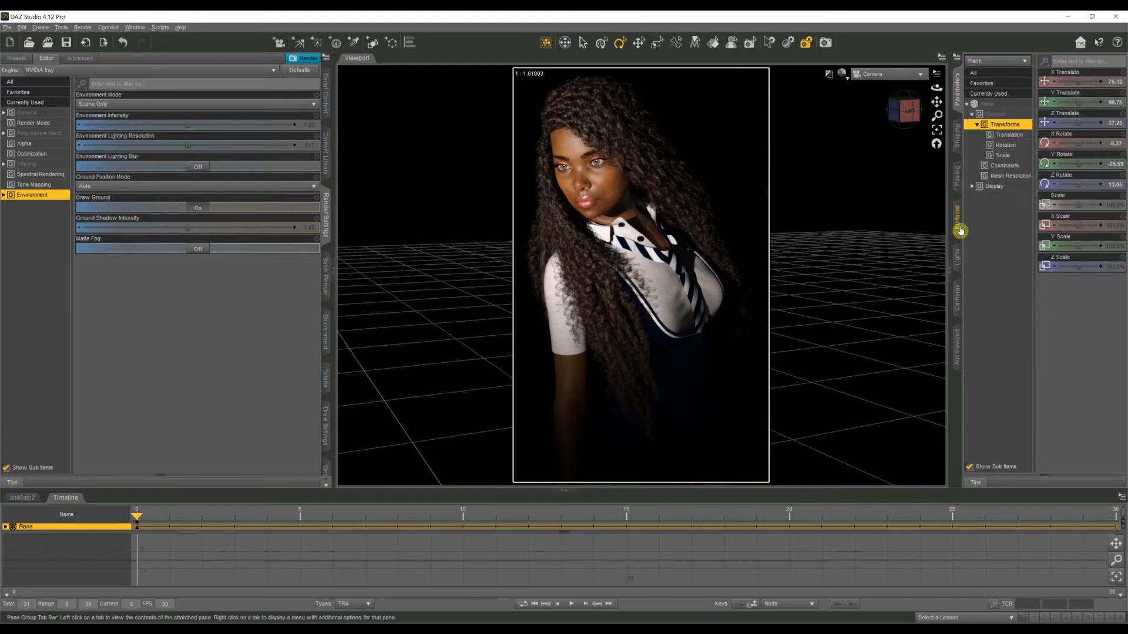
{"action": "left_click", "coordinate": [957, 223]}
{"action": "left_click", "coordinate": [988, 112]}
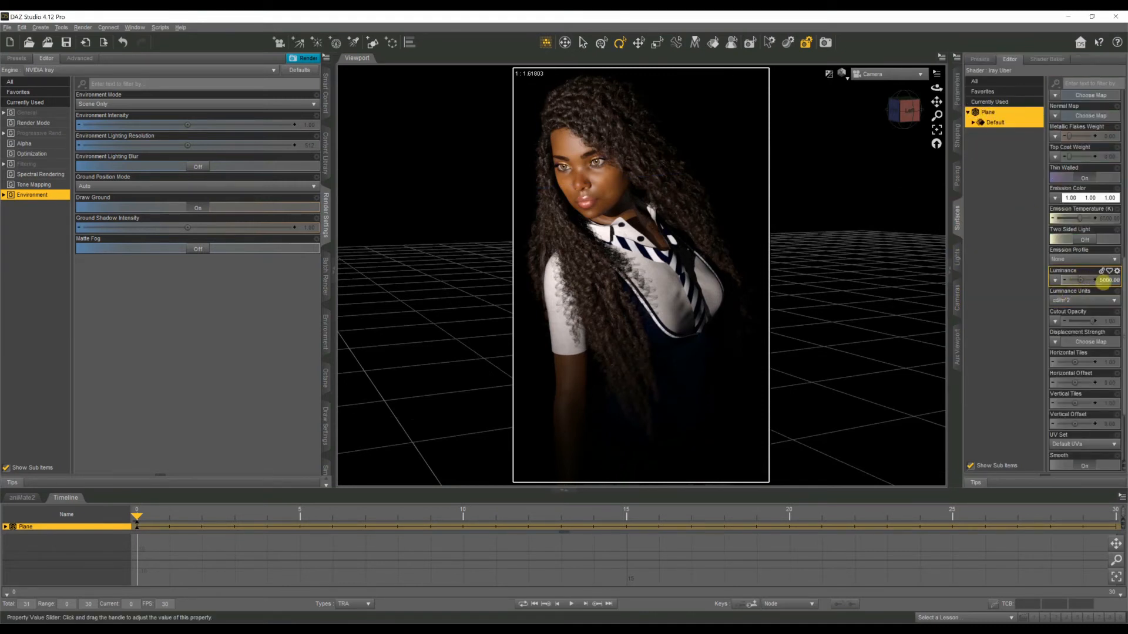
{"action": "left_click_drag", "start_coordinate": [1105, 282], "coordinate": [1080, 277]}
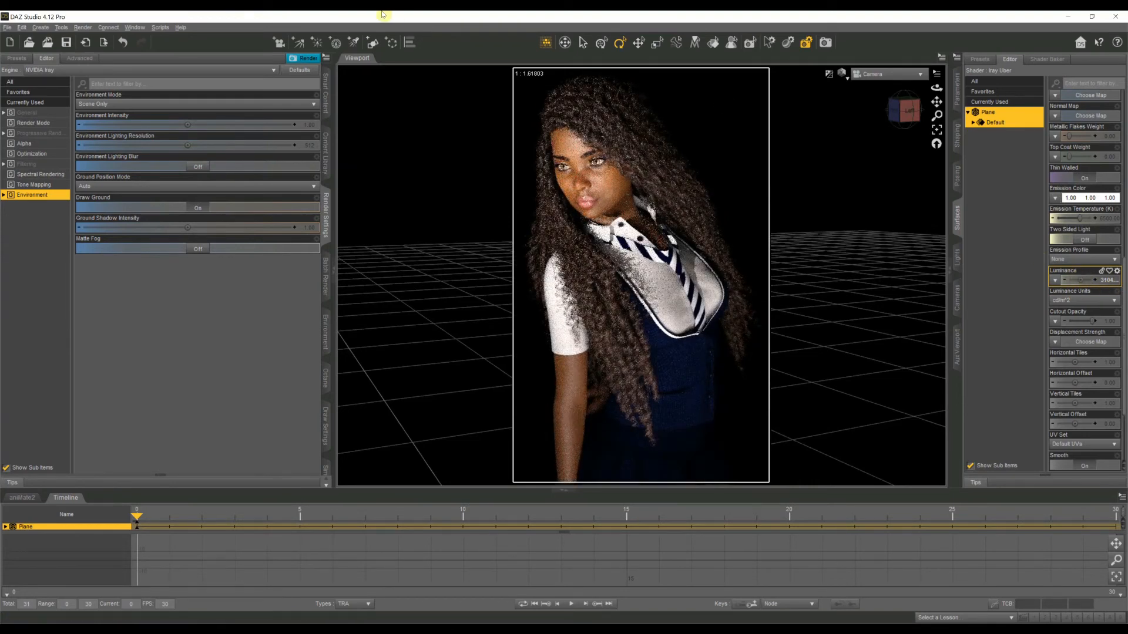
Switch to the Perspective View and rotate the glowing plane until it appears nearly flat from the figure's side
{"action": "left_click", "coordinate": [841, 79]}
{"action": "left_click", "coordinate": [897, 73]}
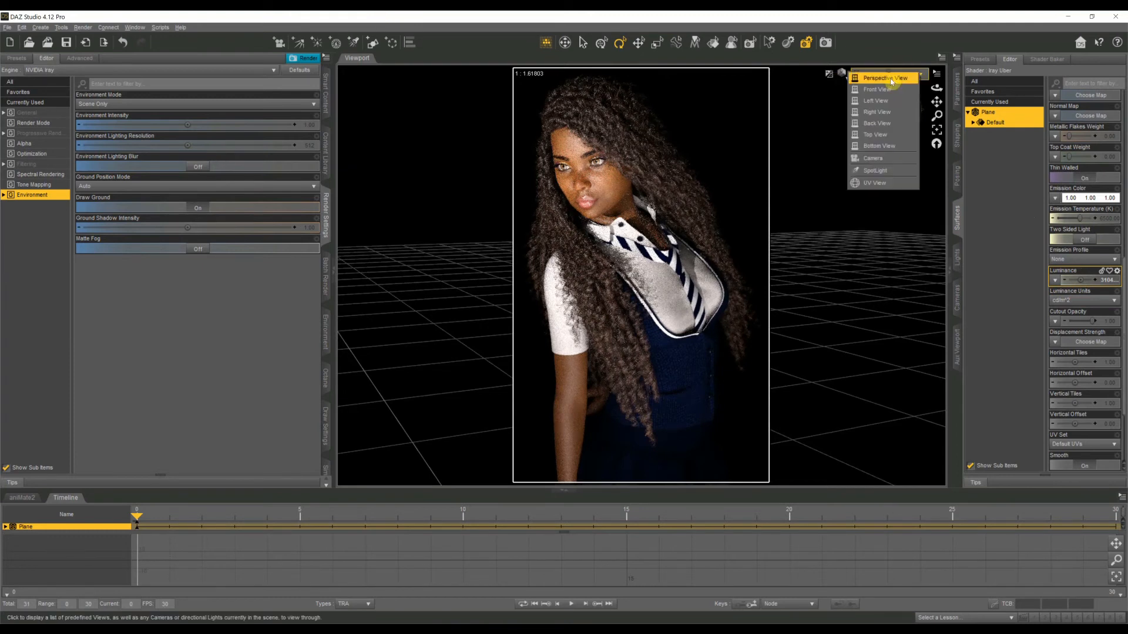
{"action": "left_click", "coordinate": [891, 80]}
{"action": "left_click", "coordinate": [631, 363]}
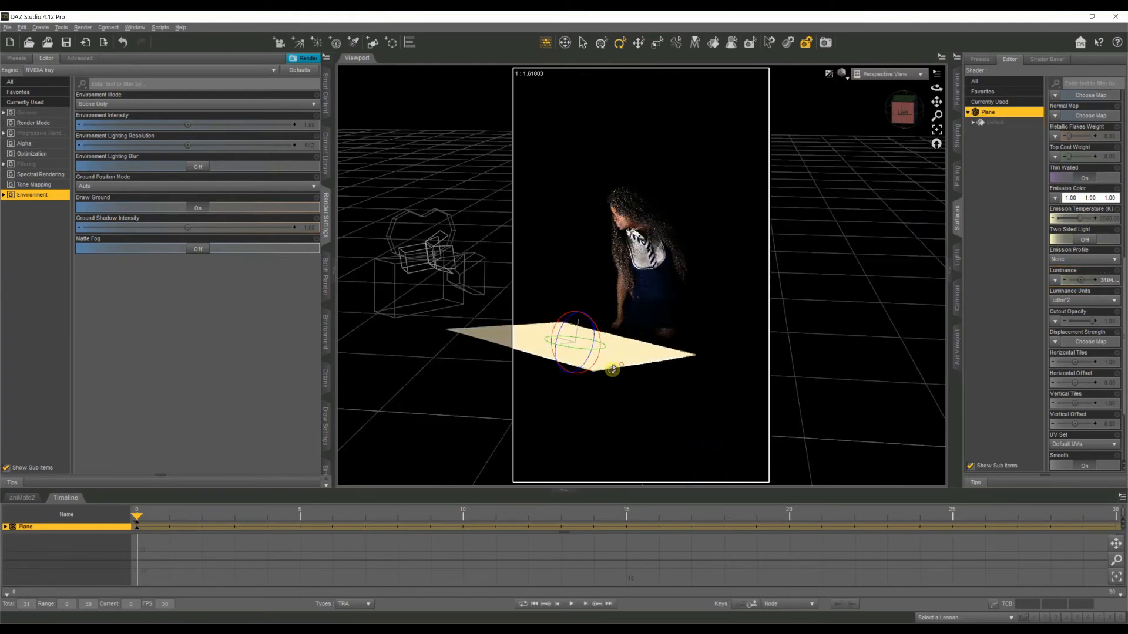
{"action": "left_click_drag", "start_coordinate": [597, 359], "coordinate": [597, 356]}
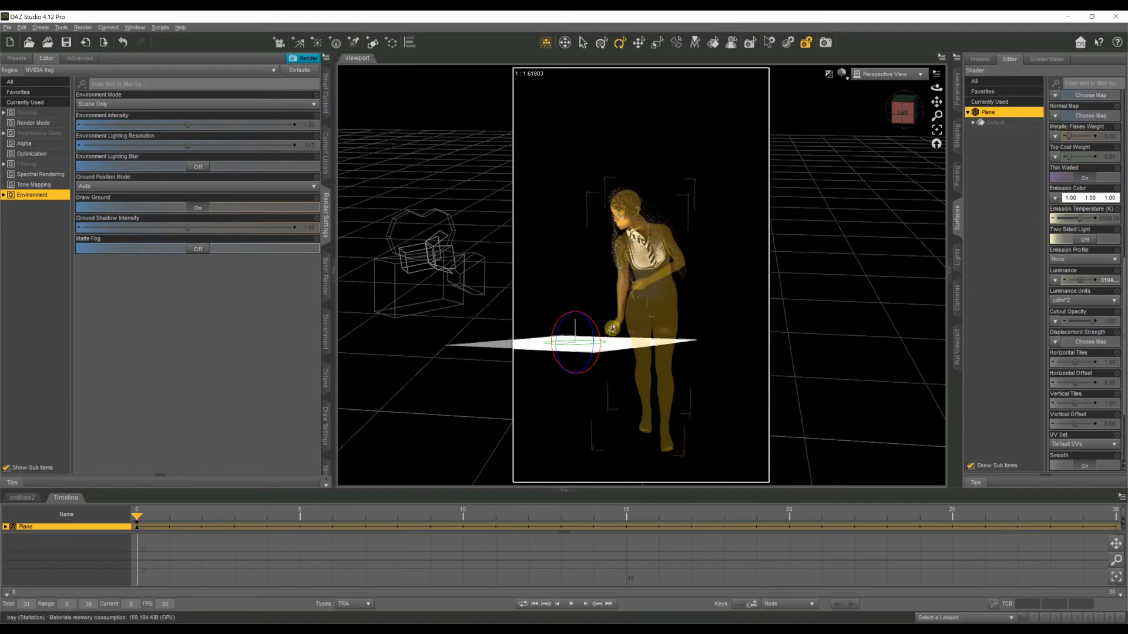
Move the glowing plane slightly closer to the figure and check its position from the front
{"action": "left_click", "coordinate": [639, 42]}
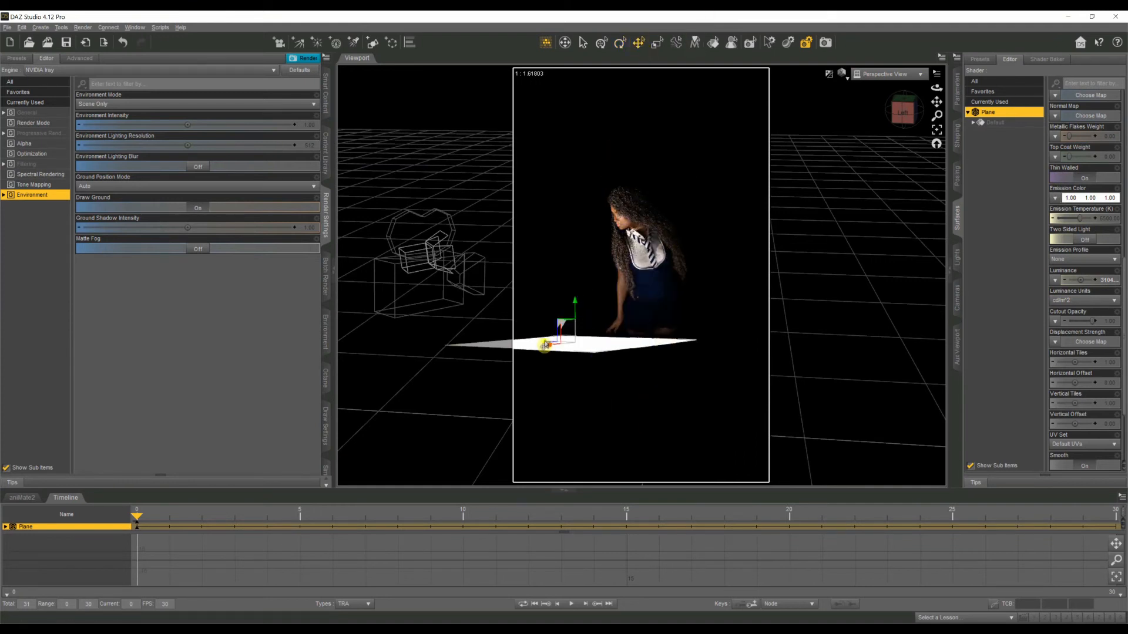
{"action": "left_click_drag", "start_coordinate": [543, 345], "coordinate": [568, 347]}
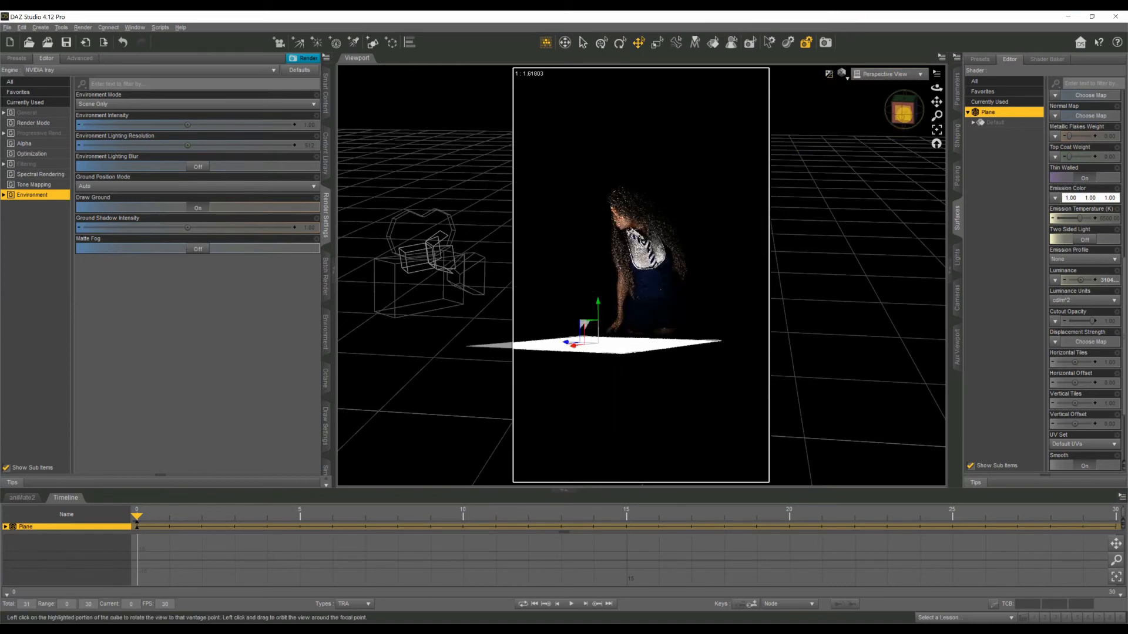
{"action": "left_click_drag", "start_coordinate": [903, 110], "coordinate": [839, 79]}
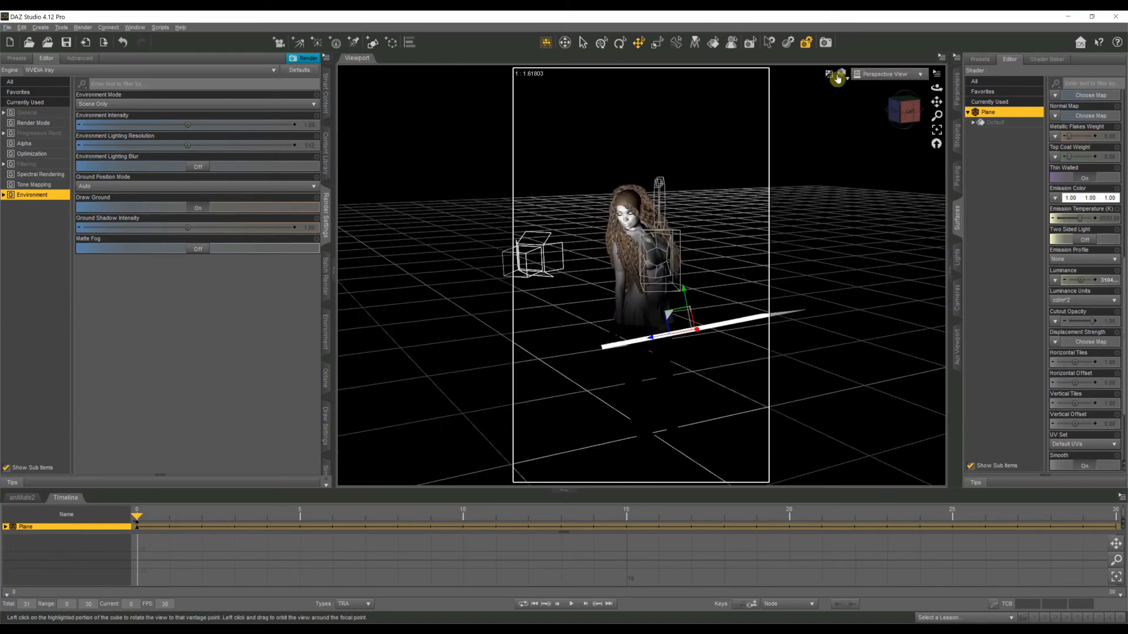
Return to the Camera view and slightly raise the luminance of the plane's Default surface
{"action": "left_click", "coordinate": [877, 77]}
{"action": "left_click", "coordinate": [867, 166]}
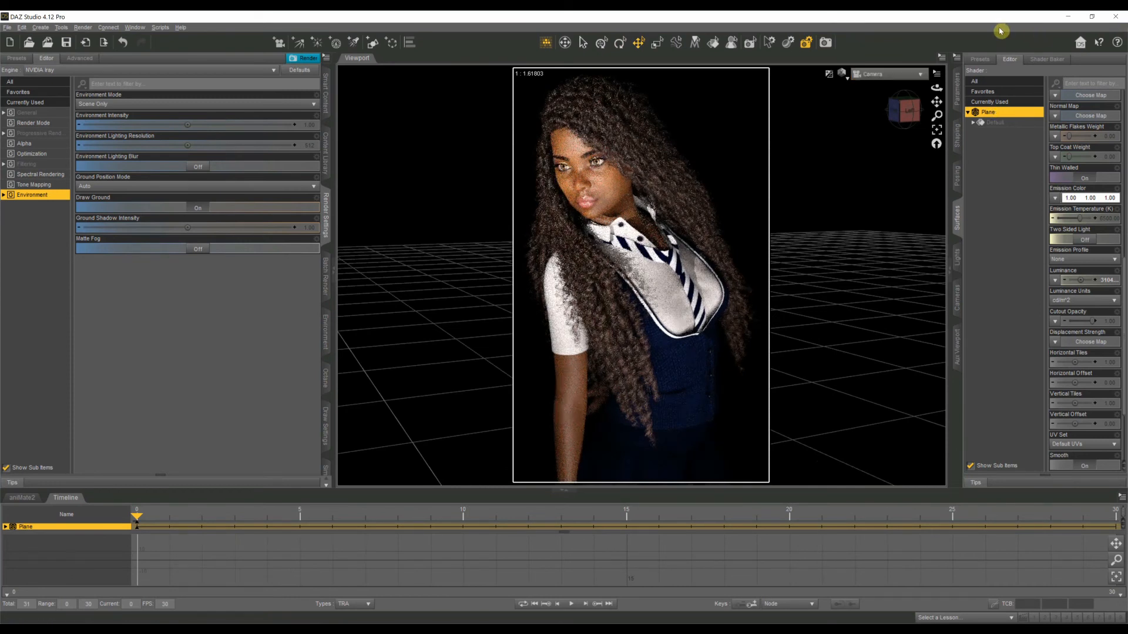
{"action": "left_click", "coordinate": [998, 123]}
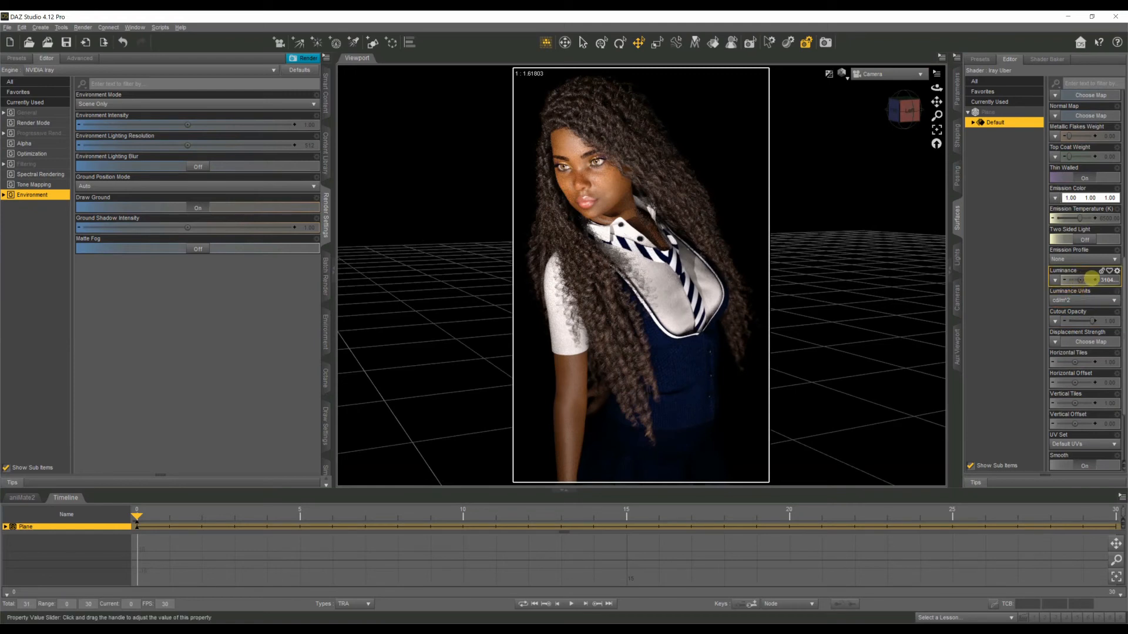
{"action": "left_click_drag", "start_coordinate": [1091, 279], "coordinate": [1093, 279]}
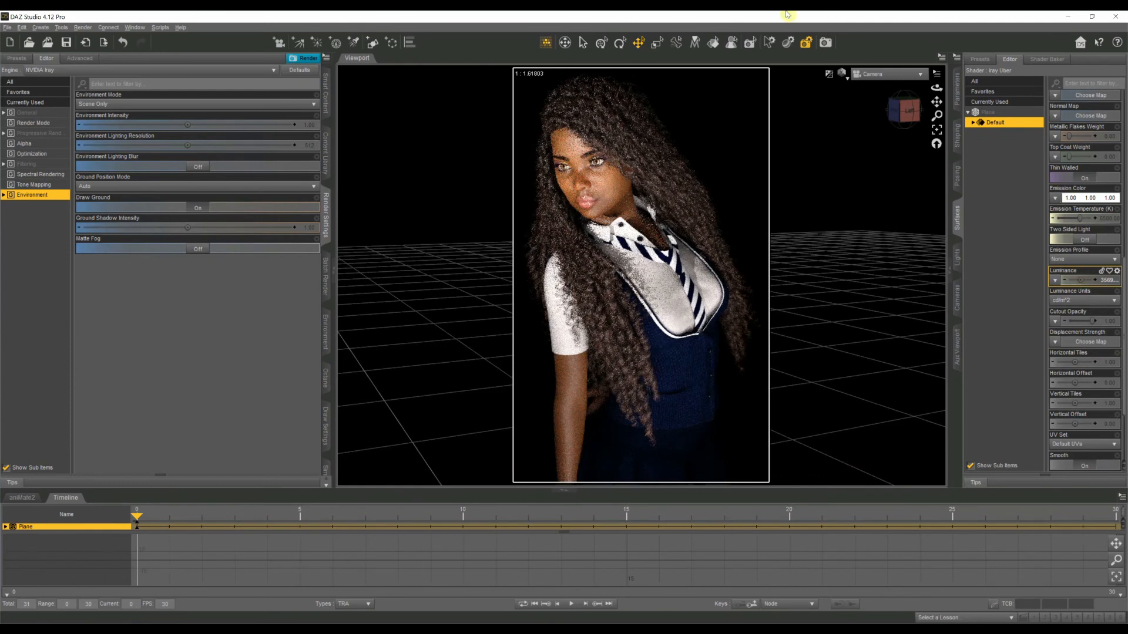
Look through the SpotLight and swing it around the figure to match the camera's angle, recentre the figure, and return to the Camera view
{"action": "left_click", "coordinate": [884, 74]}
{"action": "left_click", "coordinate": [868, 177]}
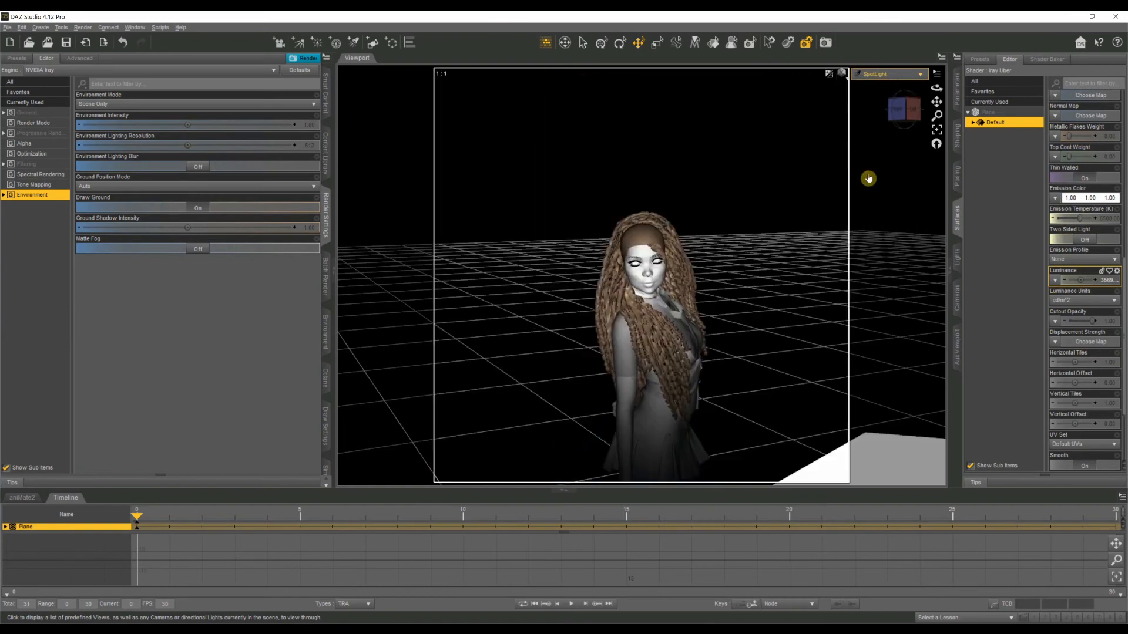
{"action": "left_click_drag", "start_coordinate": [909, 115], "coordinate": [837, 101]}
{"action": "left_click_drag", "start_coordinate": [937, 102], "coordinate": [937, 101]}
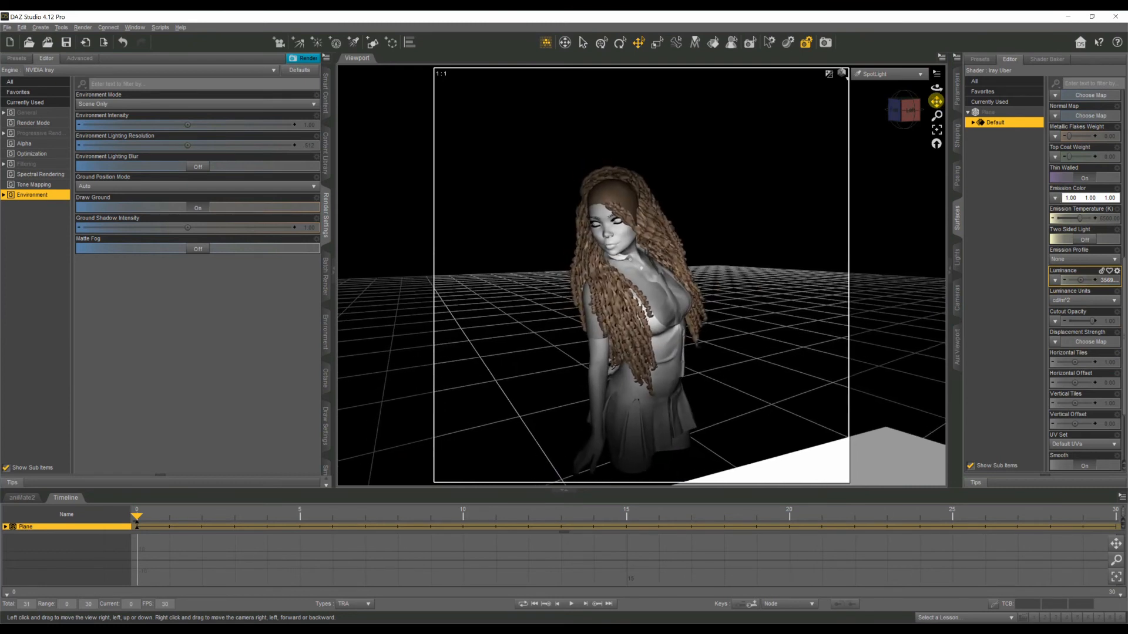
{"action": "left_click", "coordinate": [904, 74]}
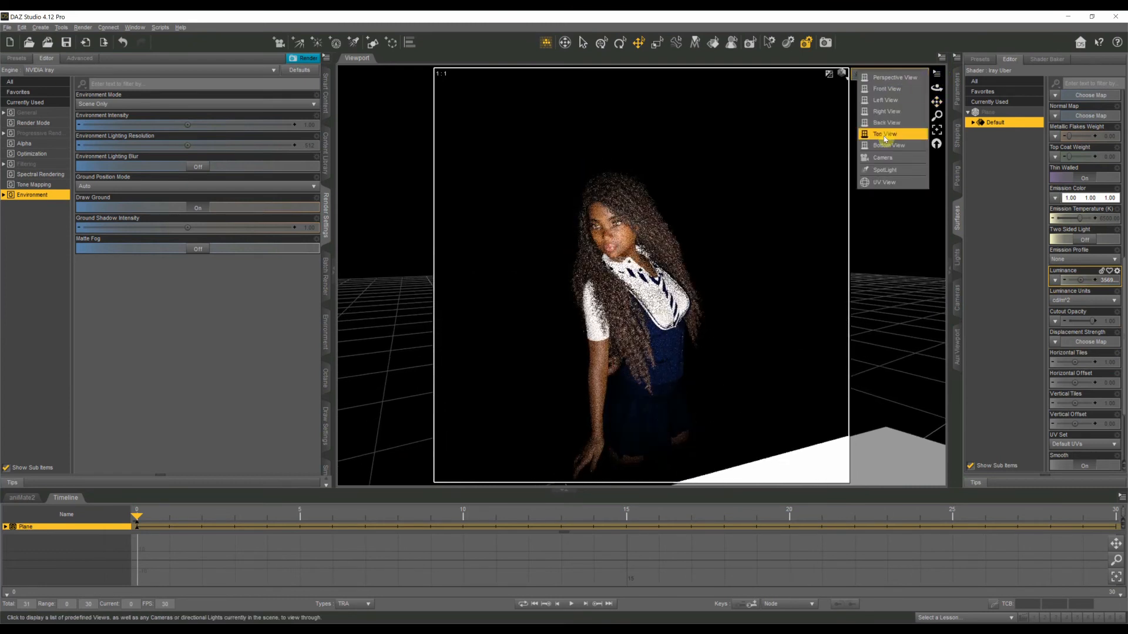
{"action": "left_click", "coordinate": [874, 159]}
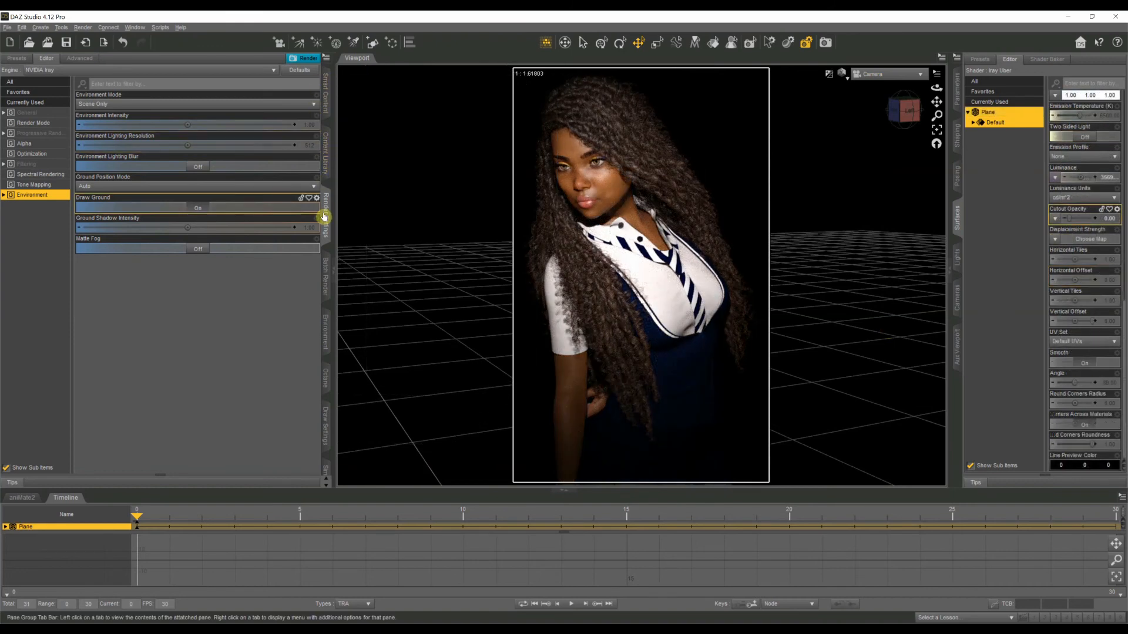
Review the available dimension presets in the general render settings, keeping the Custom preset
{"action": "left_click", "coordinate": [51, 113]}
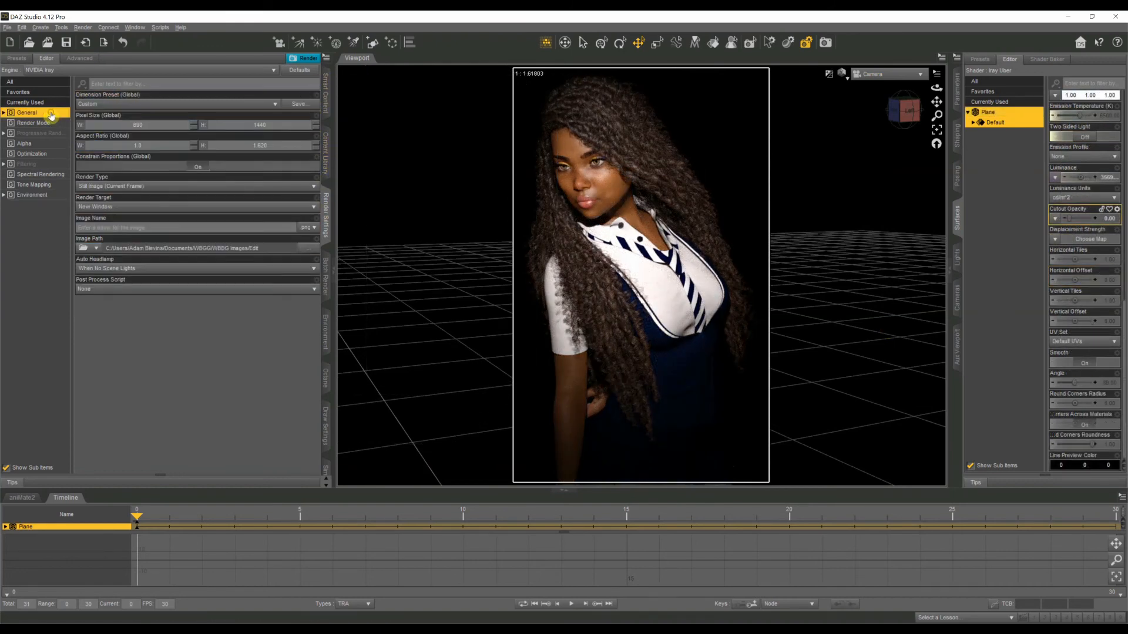
{"action": "left_click", "coordinate": [98, 102]}
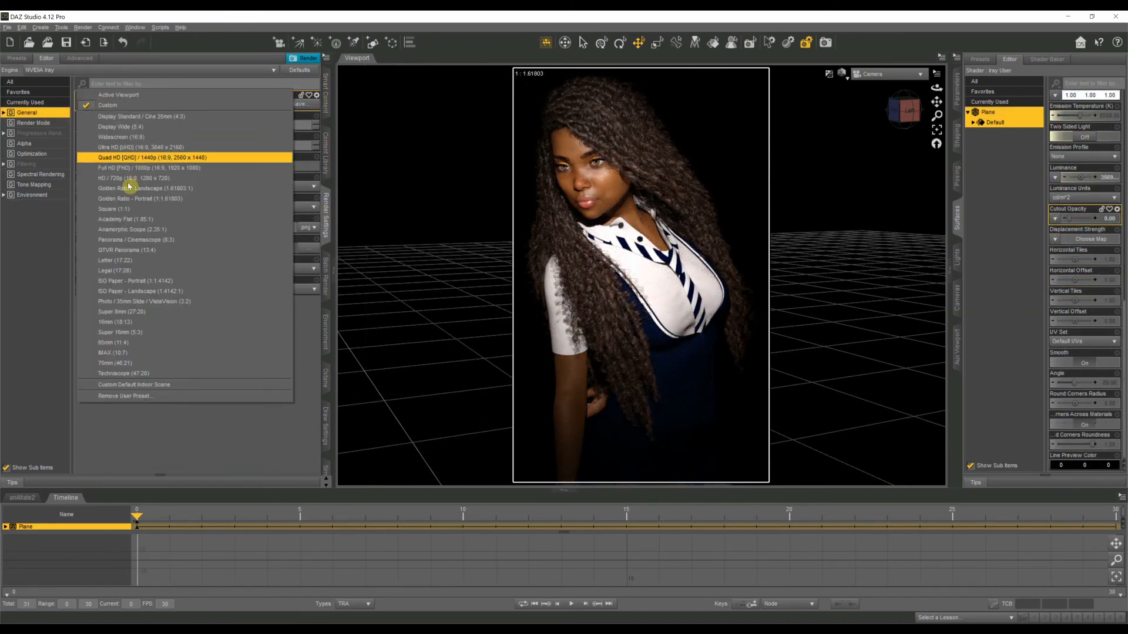
{"action": "left_click", "coordinate": [314, 329]}
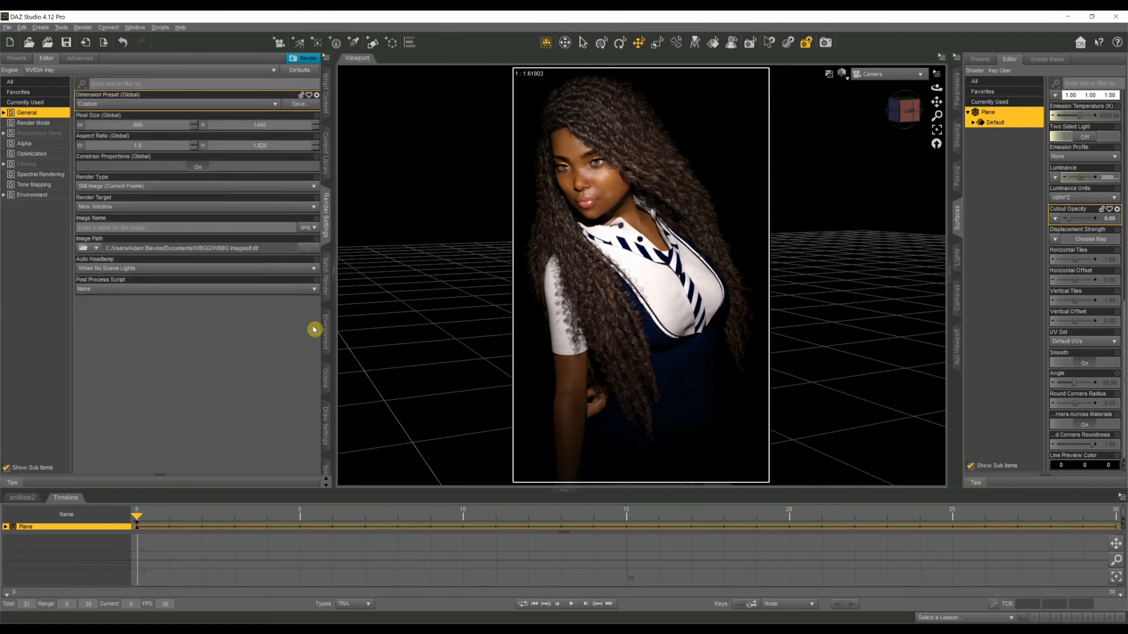
{"action": "left_click", "coordinate": [183, 105]}
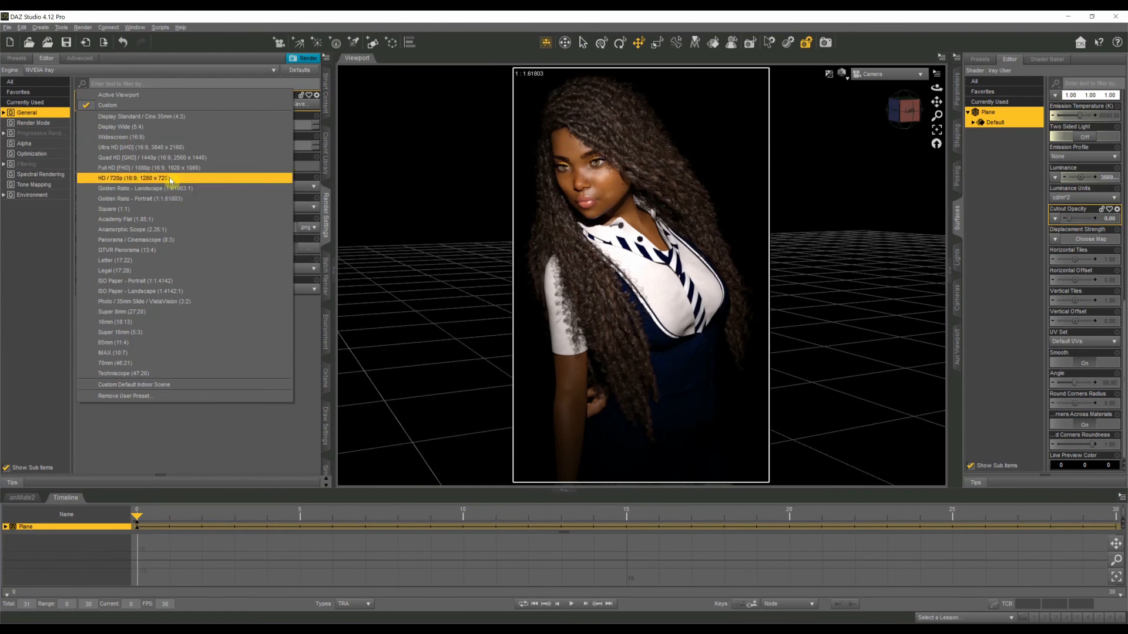
{"action": "left_click", "coordinate": [199, 443]}
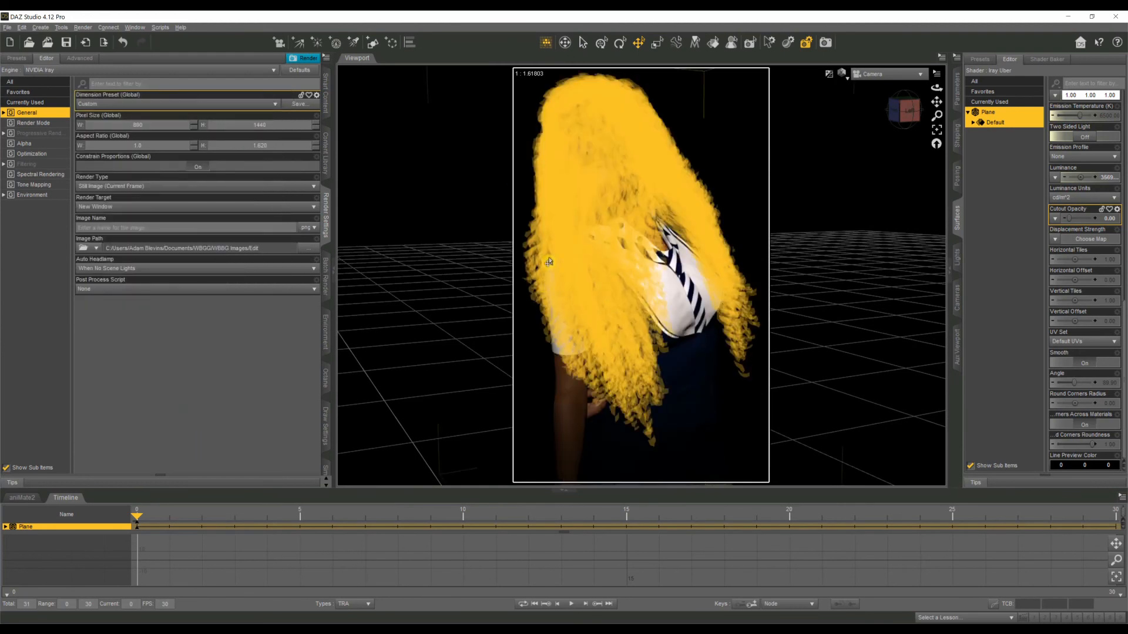